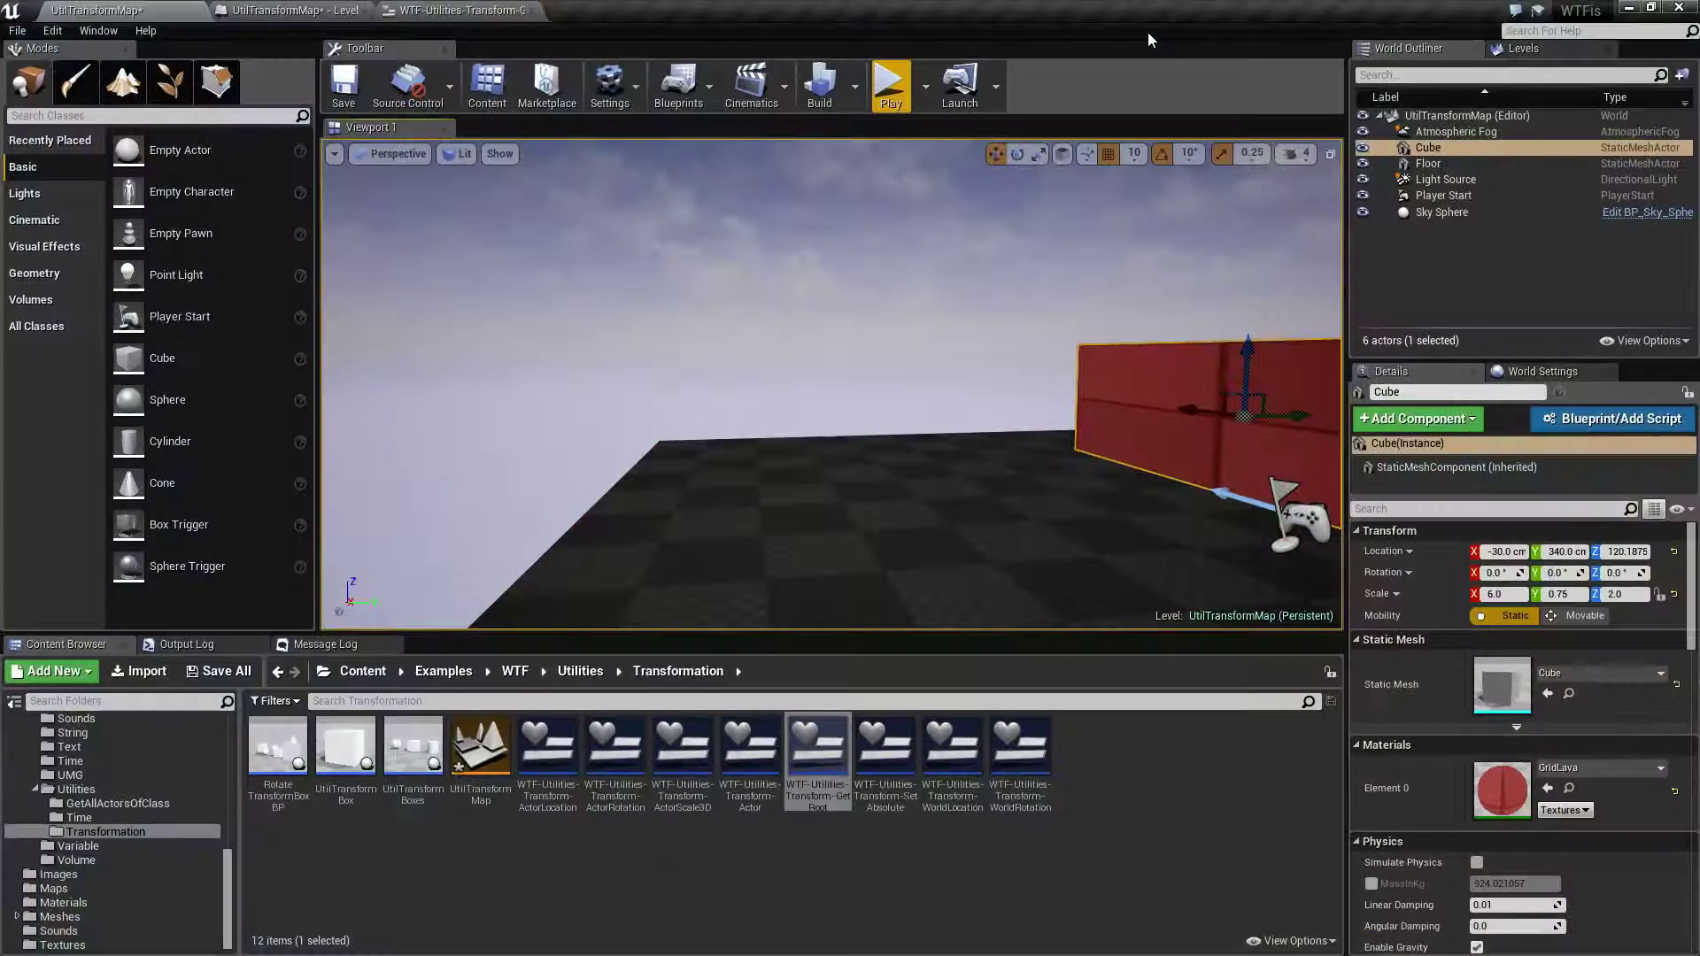
Test-play the level, then open UtilTransformBox and inspect its Cube and Box components
left_click(878, 89)
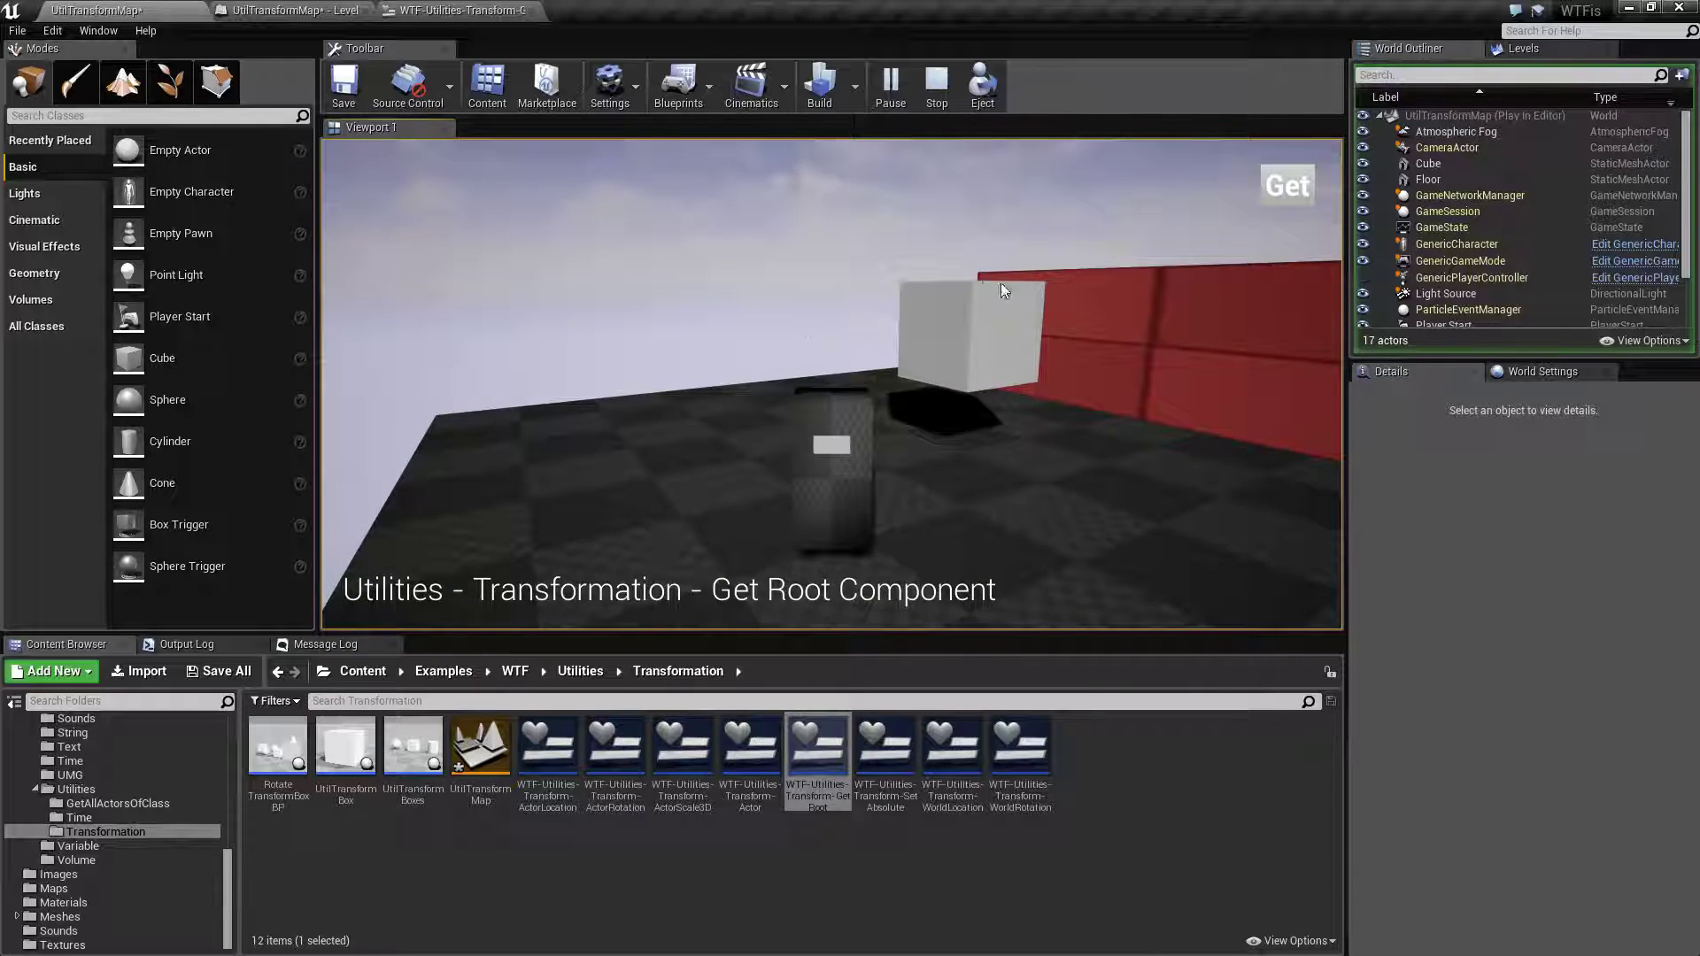
left_click(939, 88)
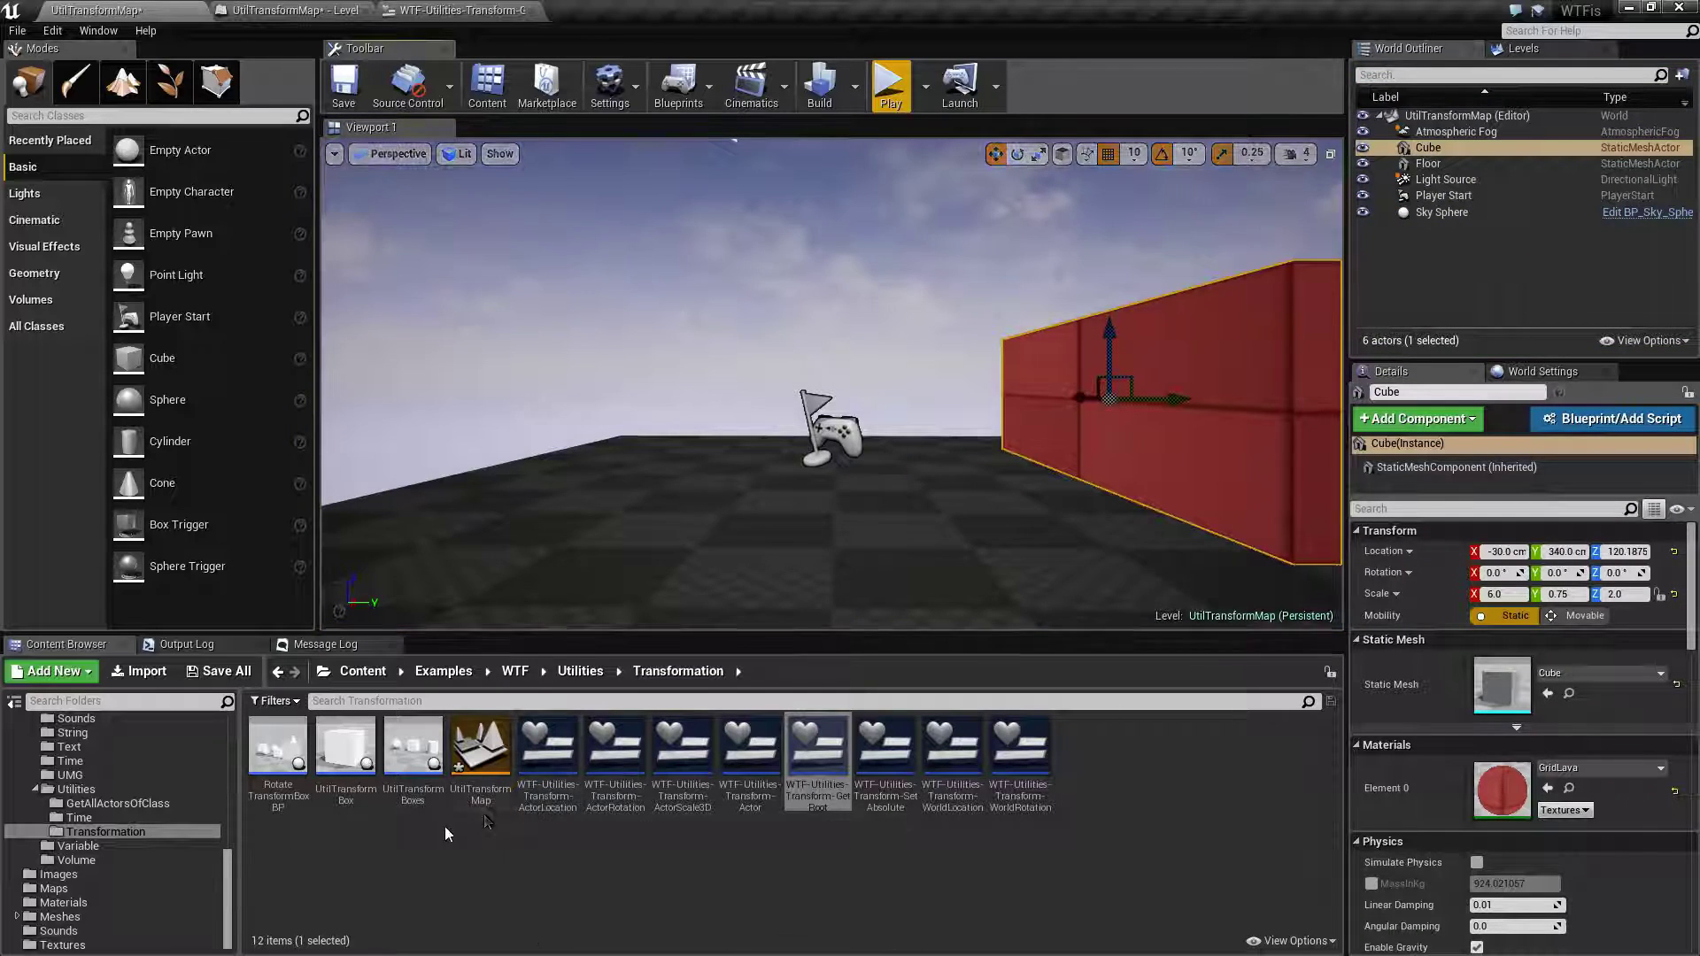
double_click(346, 744)
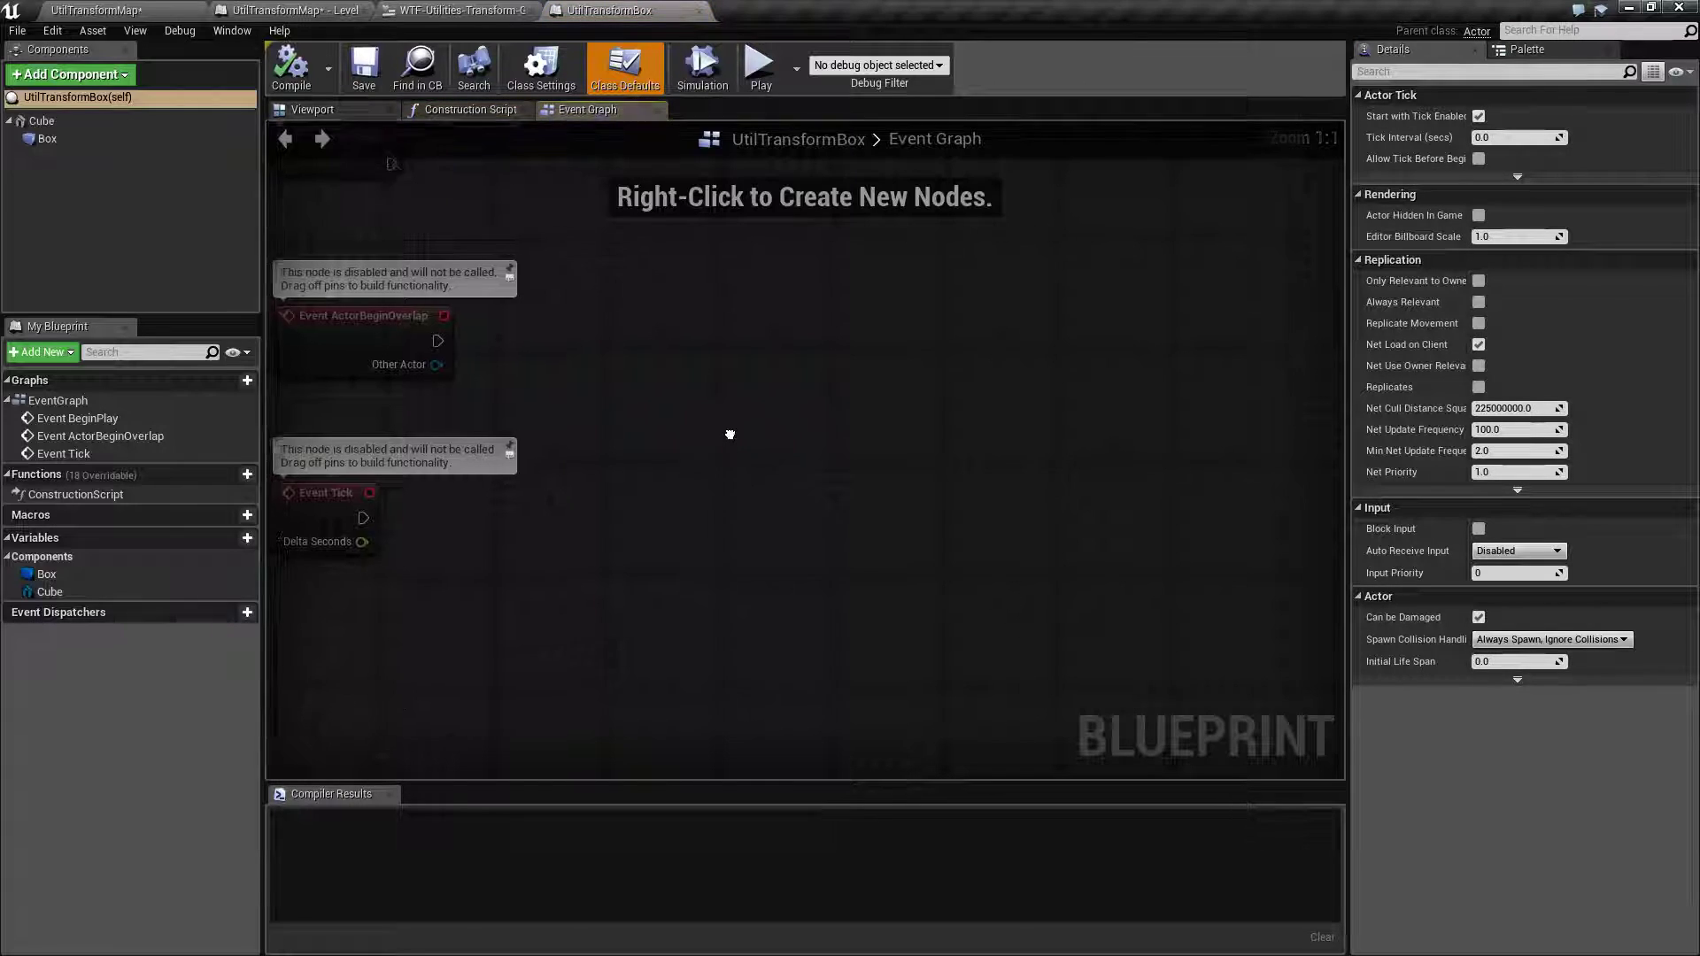
left_click(316, 110)
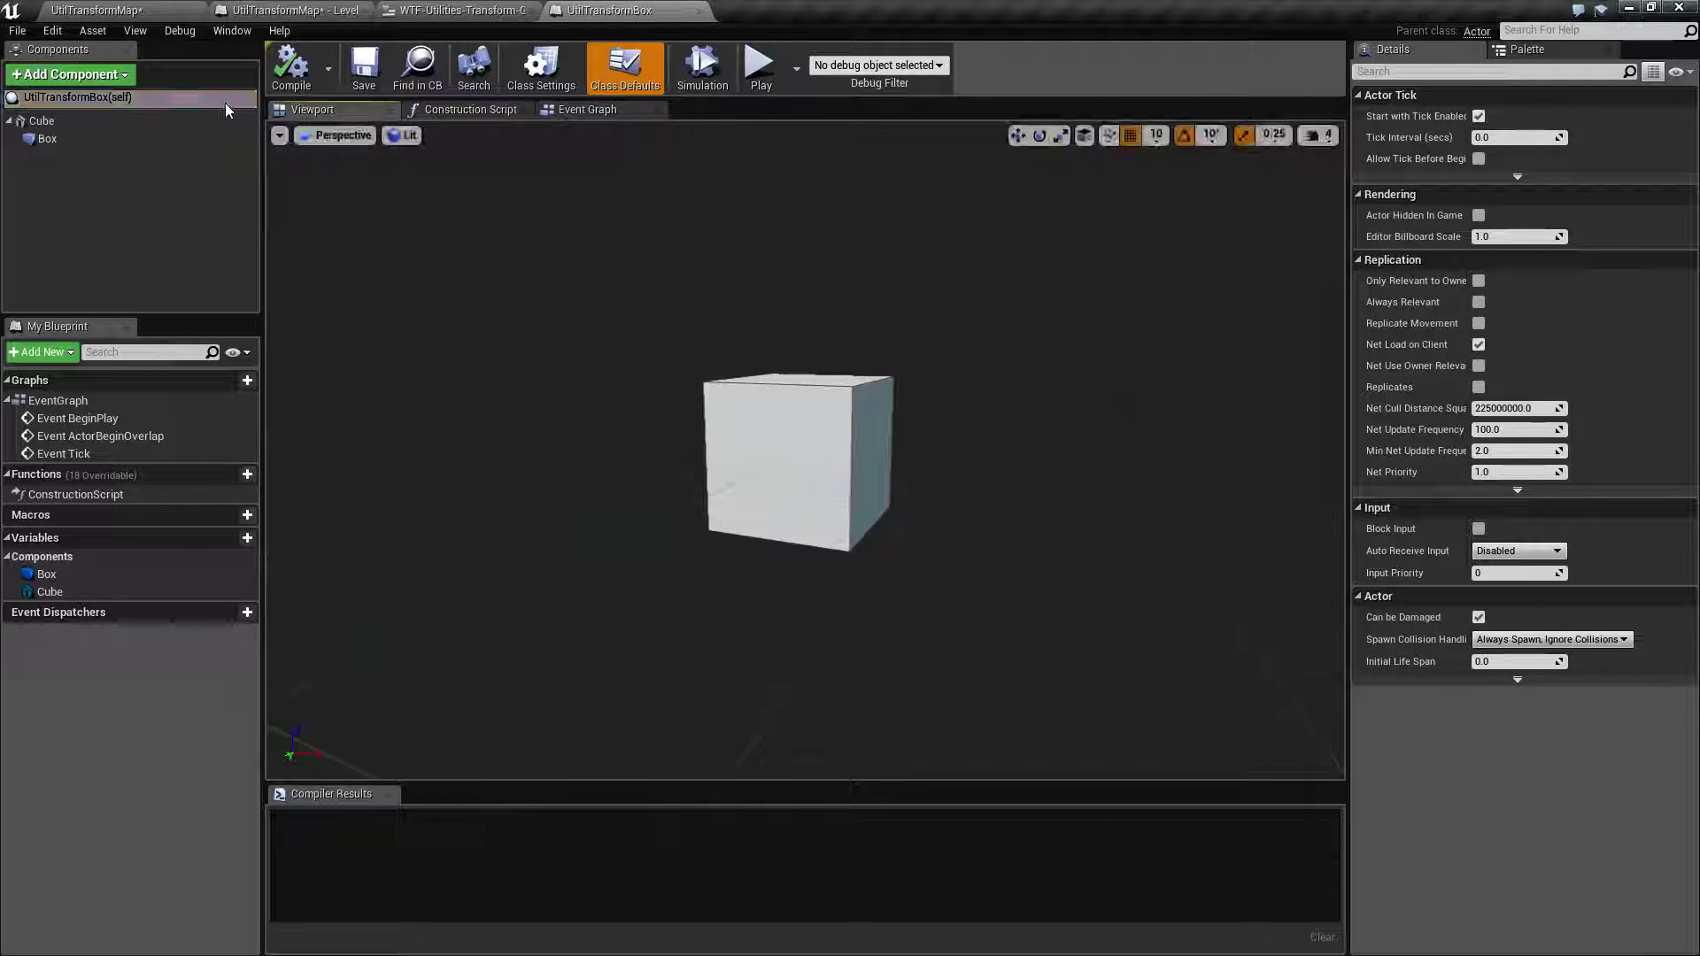
left_click(44, 122)
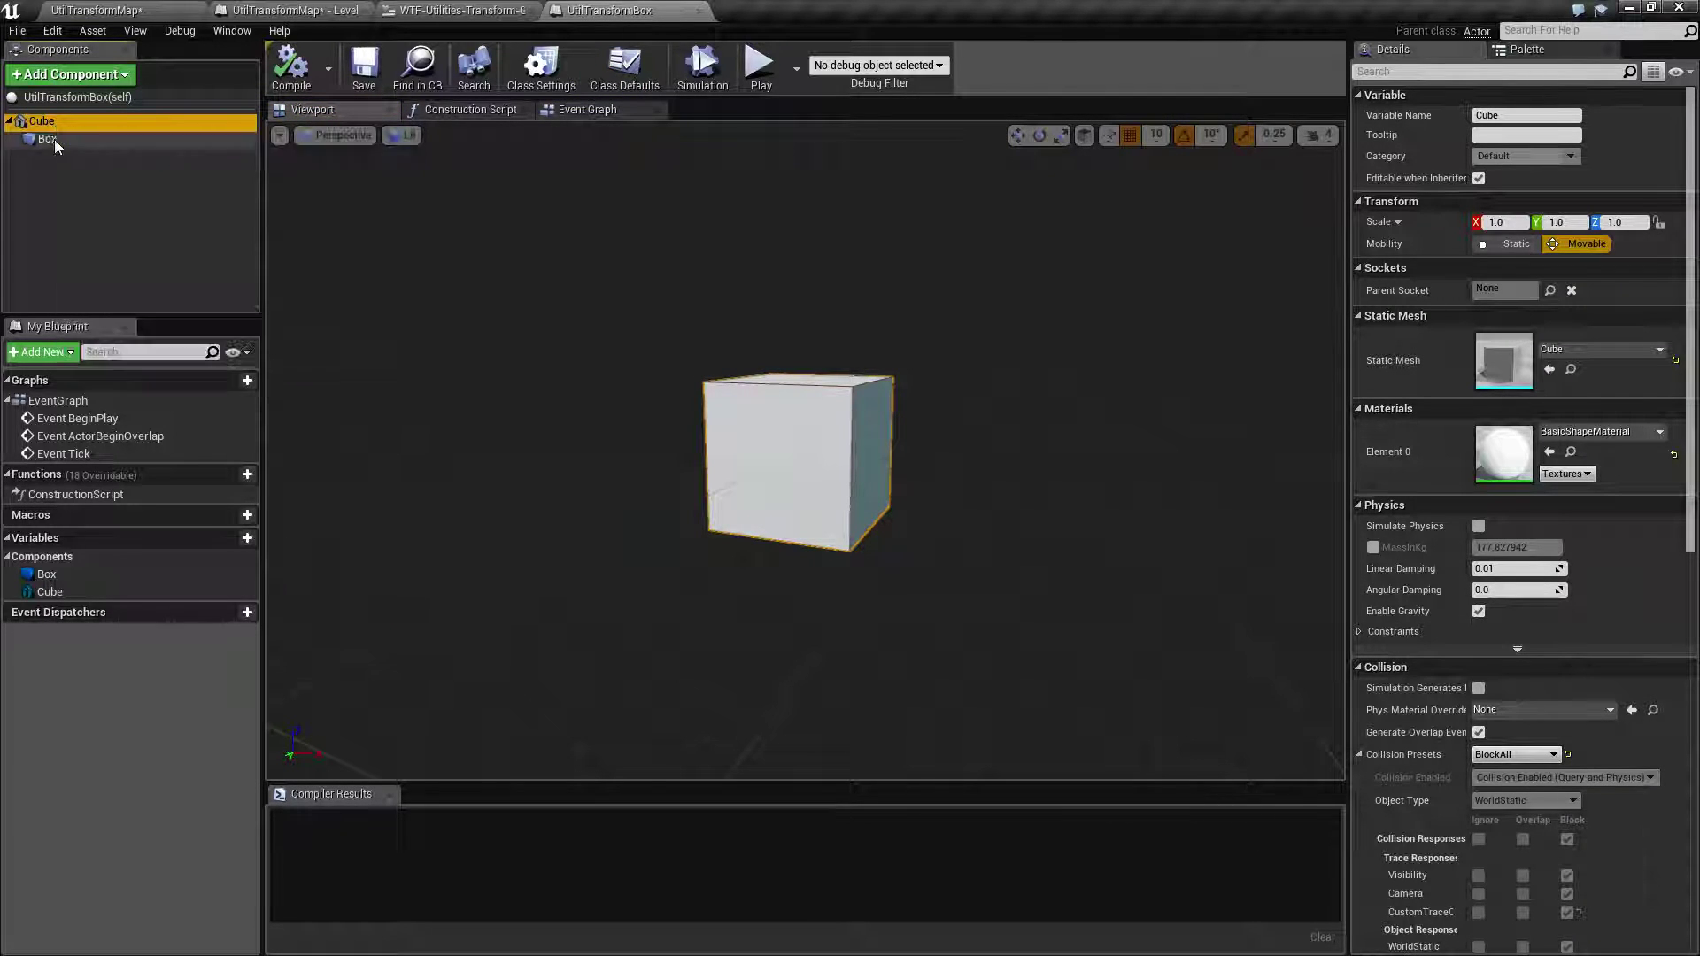
left_click(51, 141)
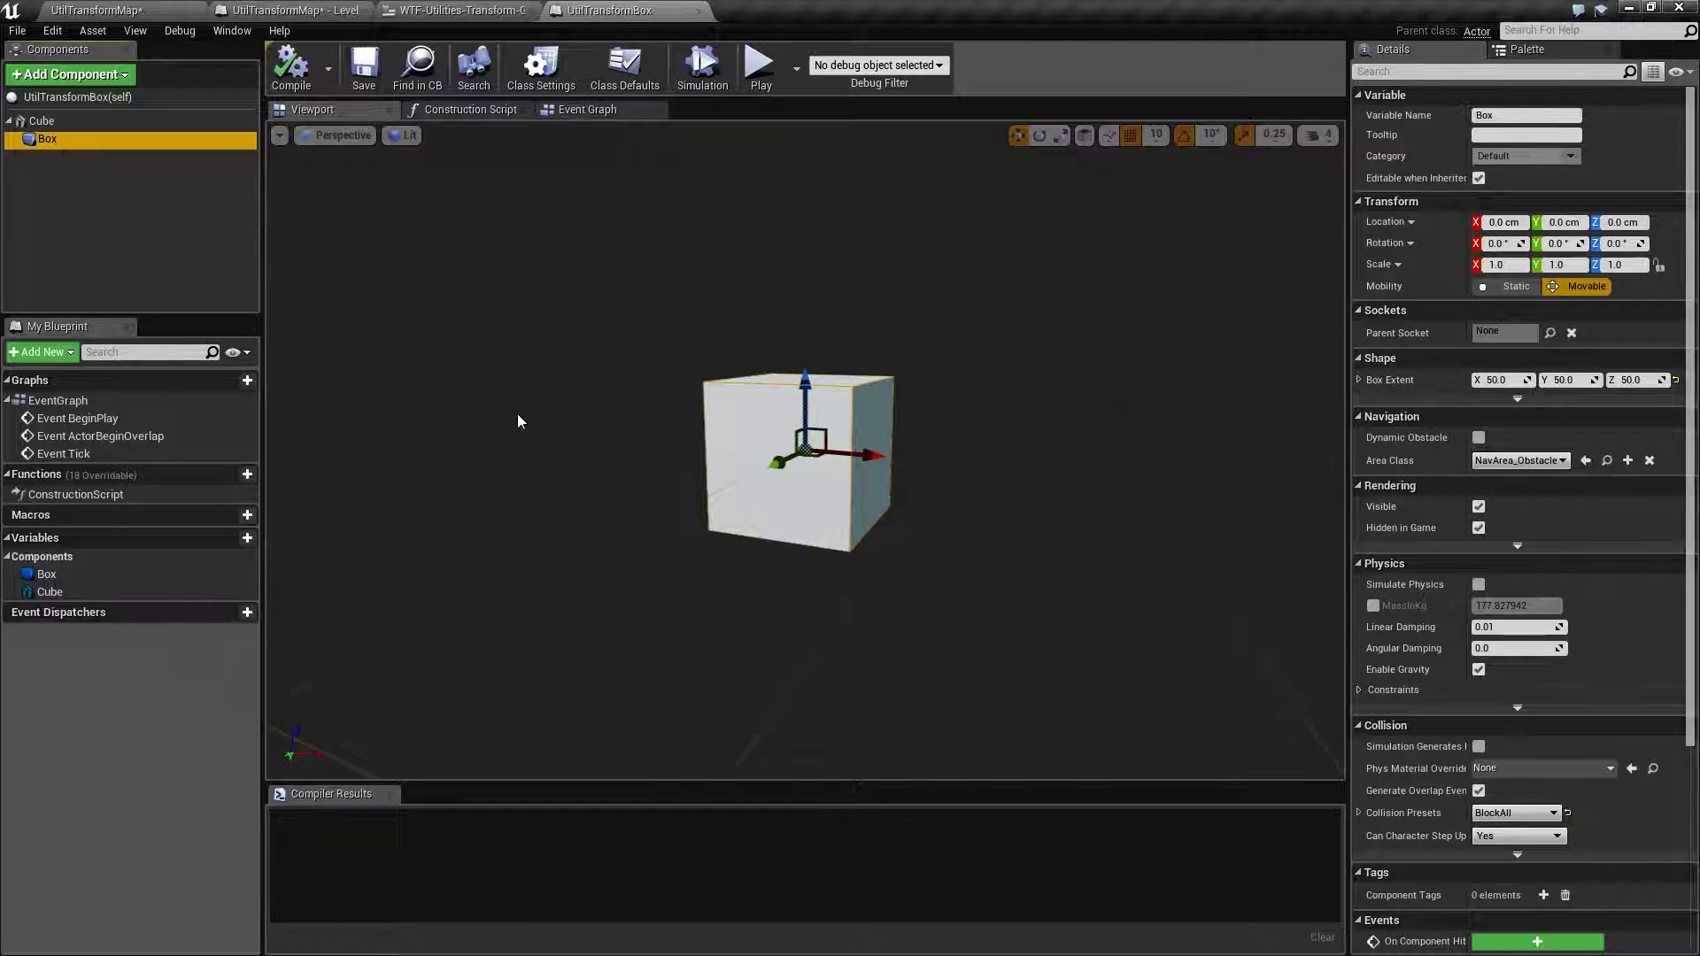
Glance at the GetRootComponent widget blueprint, then return to the UtilTransformMap level
left_click(463, 10)
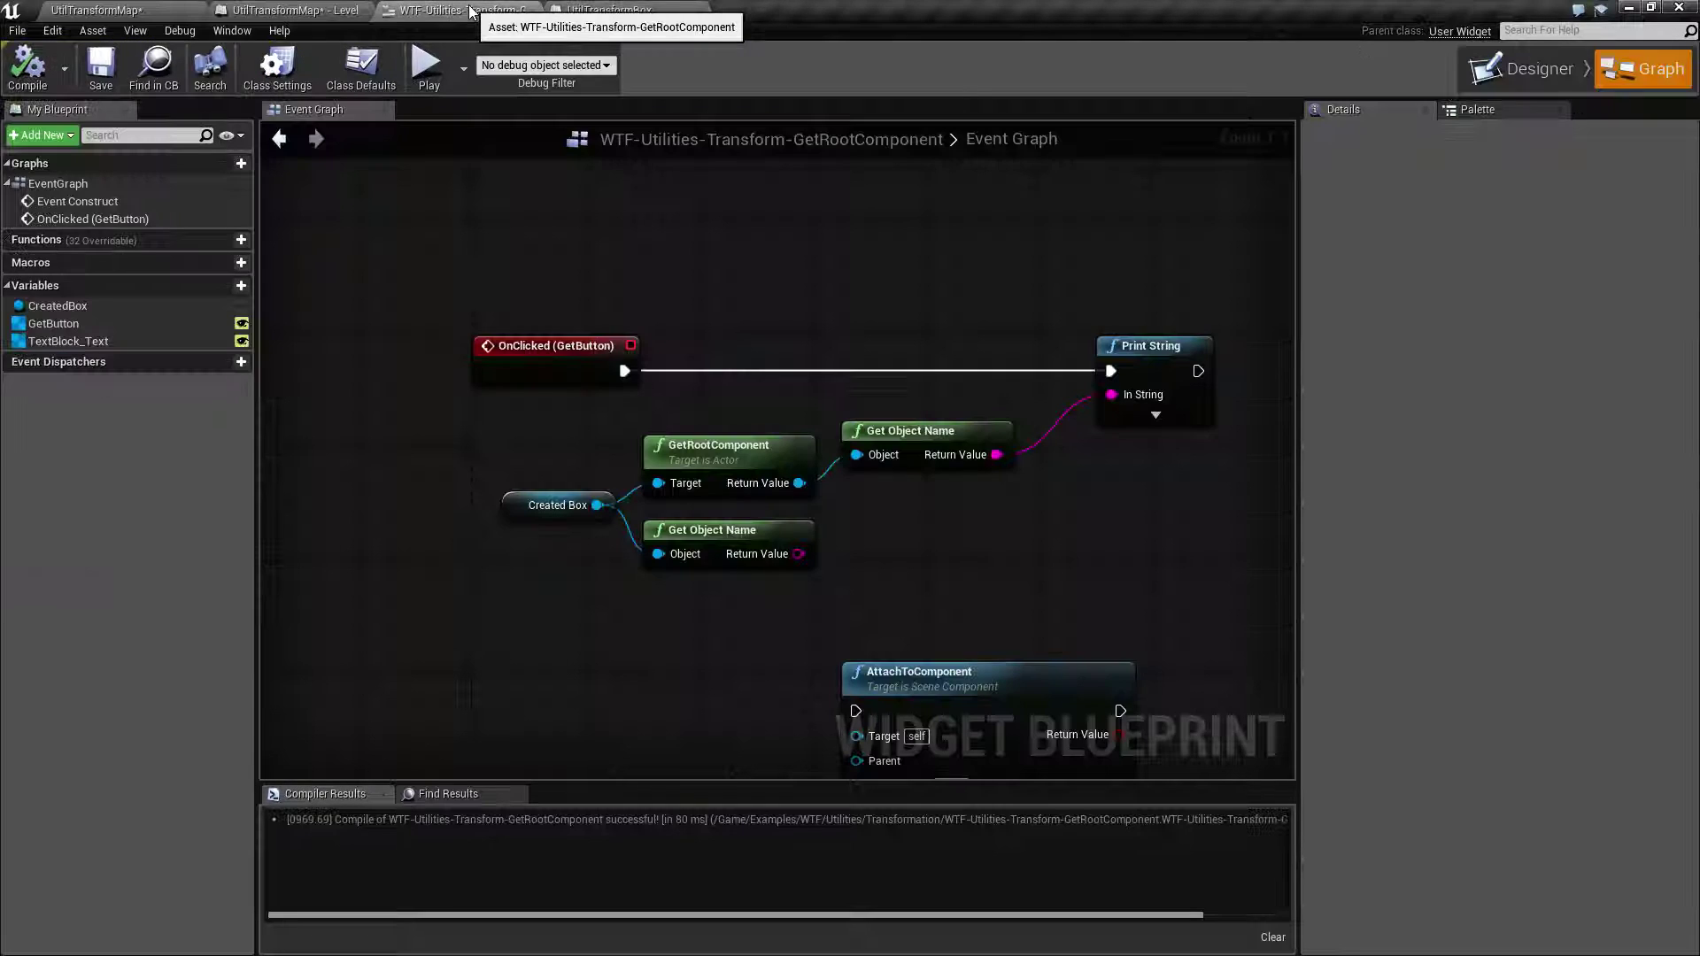
left_click(611, 9)
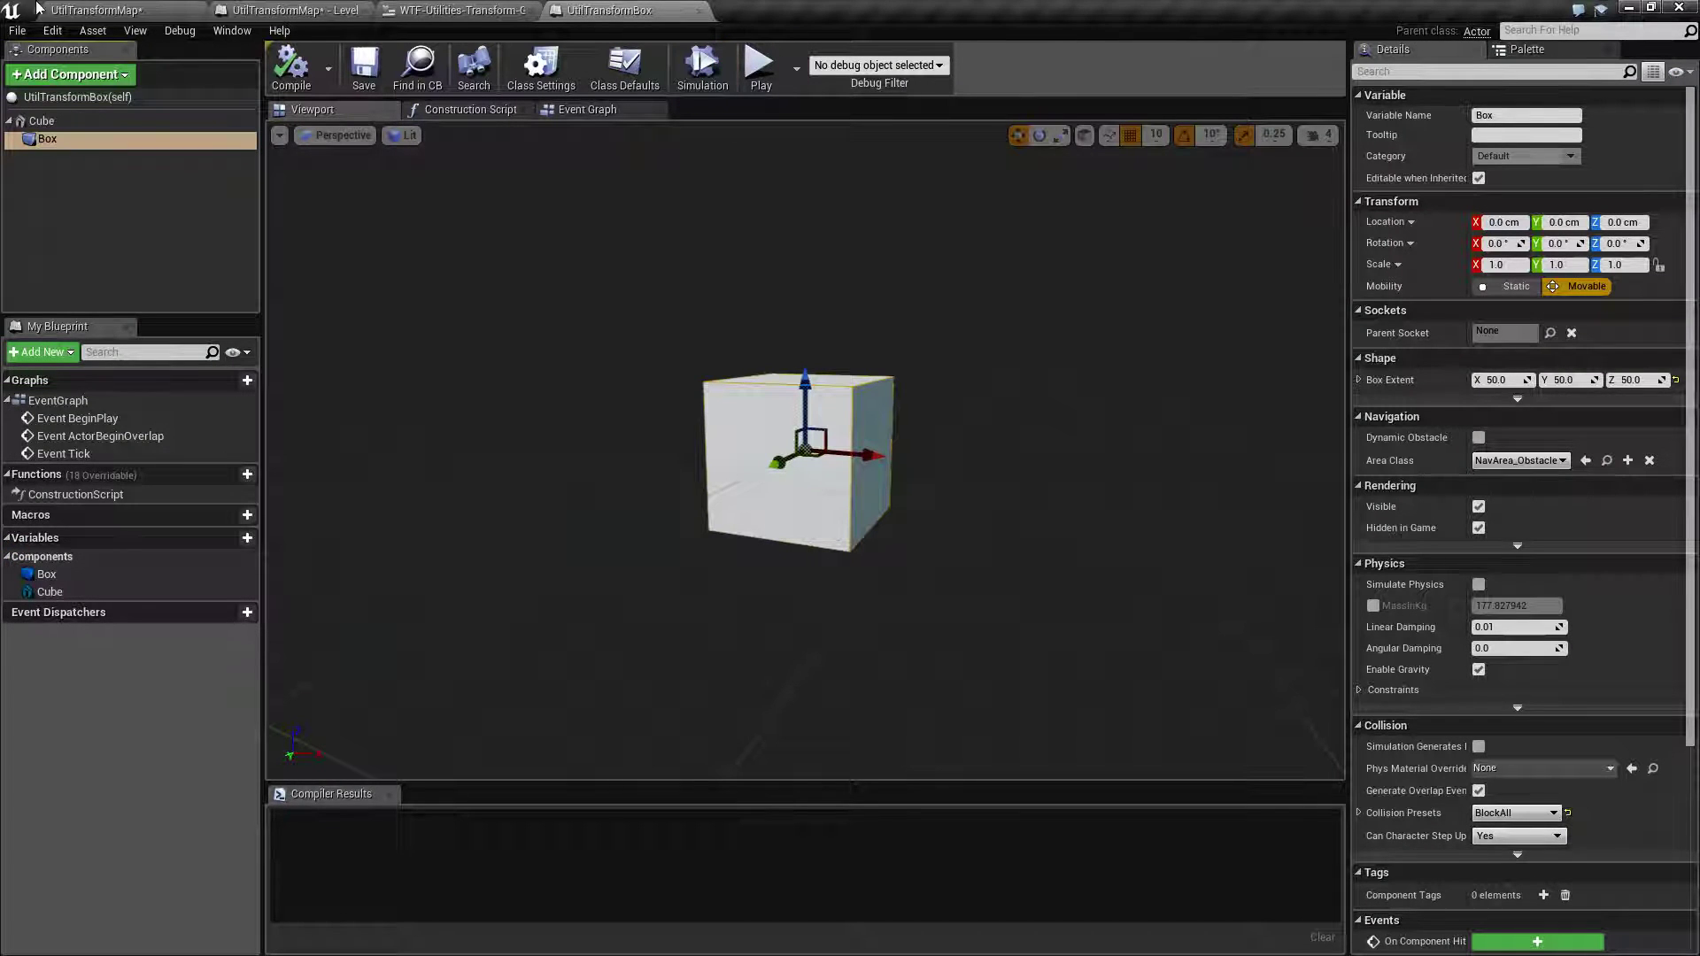
left_click(79, 10)
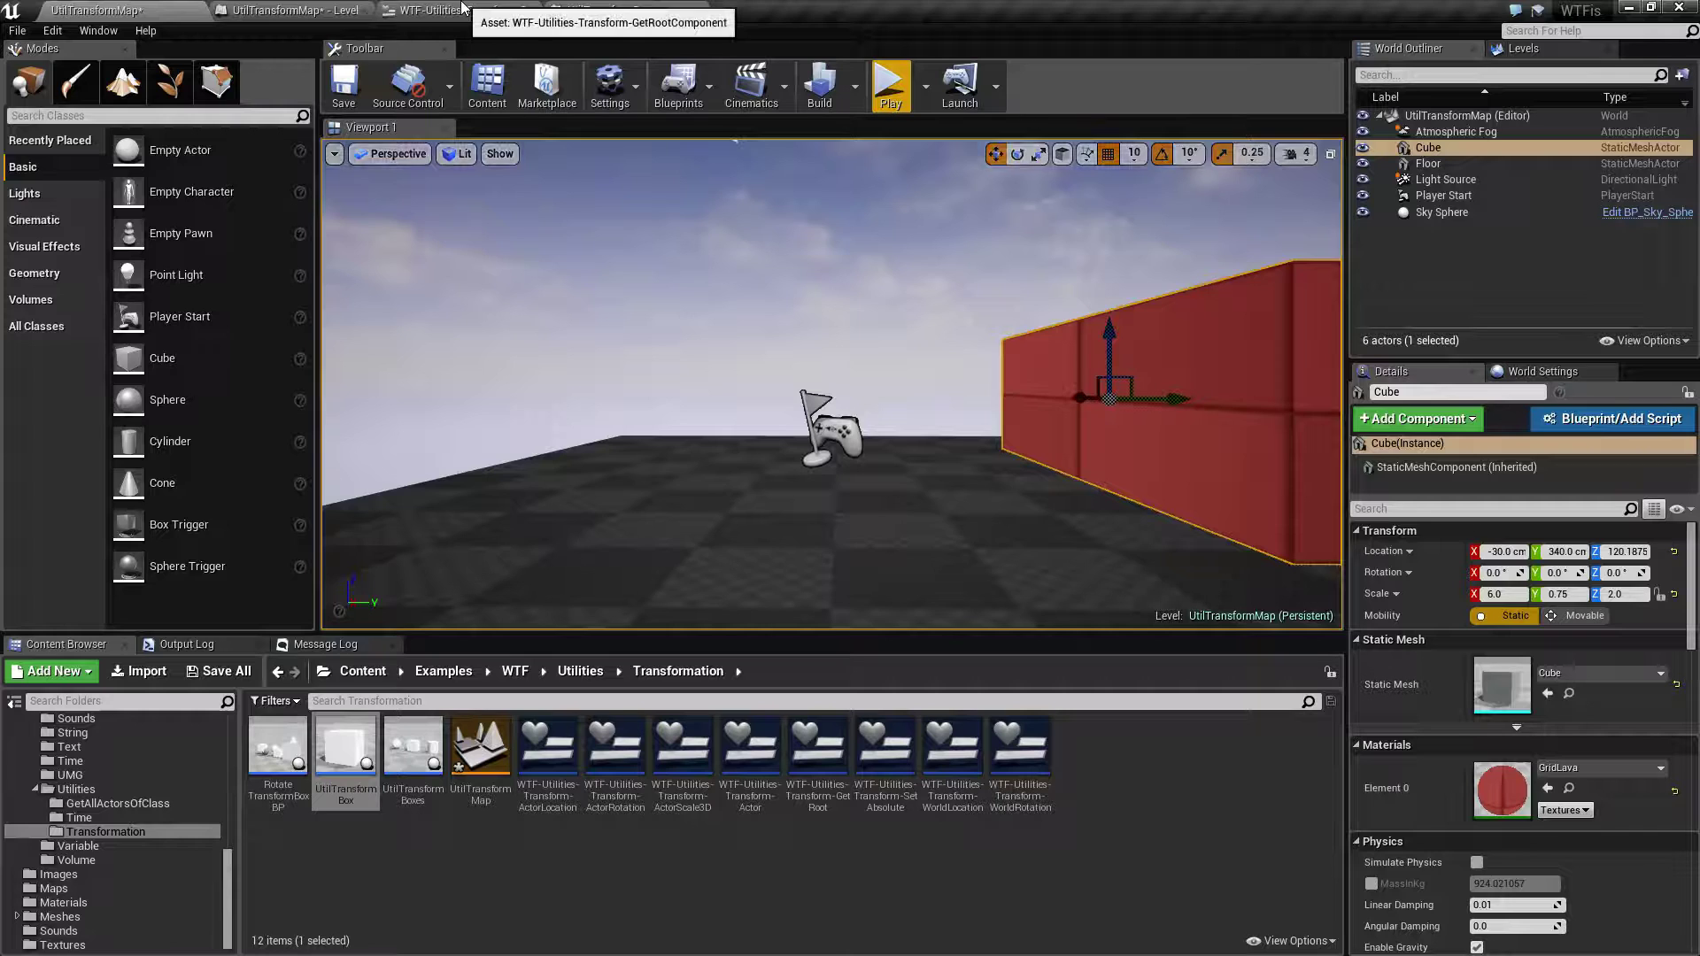
Review the GetRootComponent event graph from SpawnActor down to OnClicked, Print String and AttachToComponent
left_click(463, 9)
right_click_drag(905, 320, 940, 269)
scroll(941, 270, "down", 2)
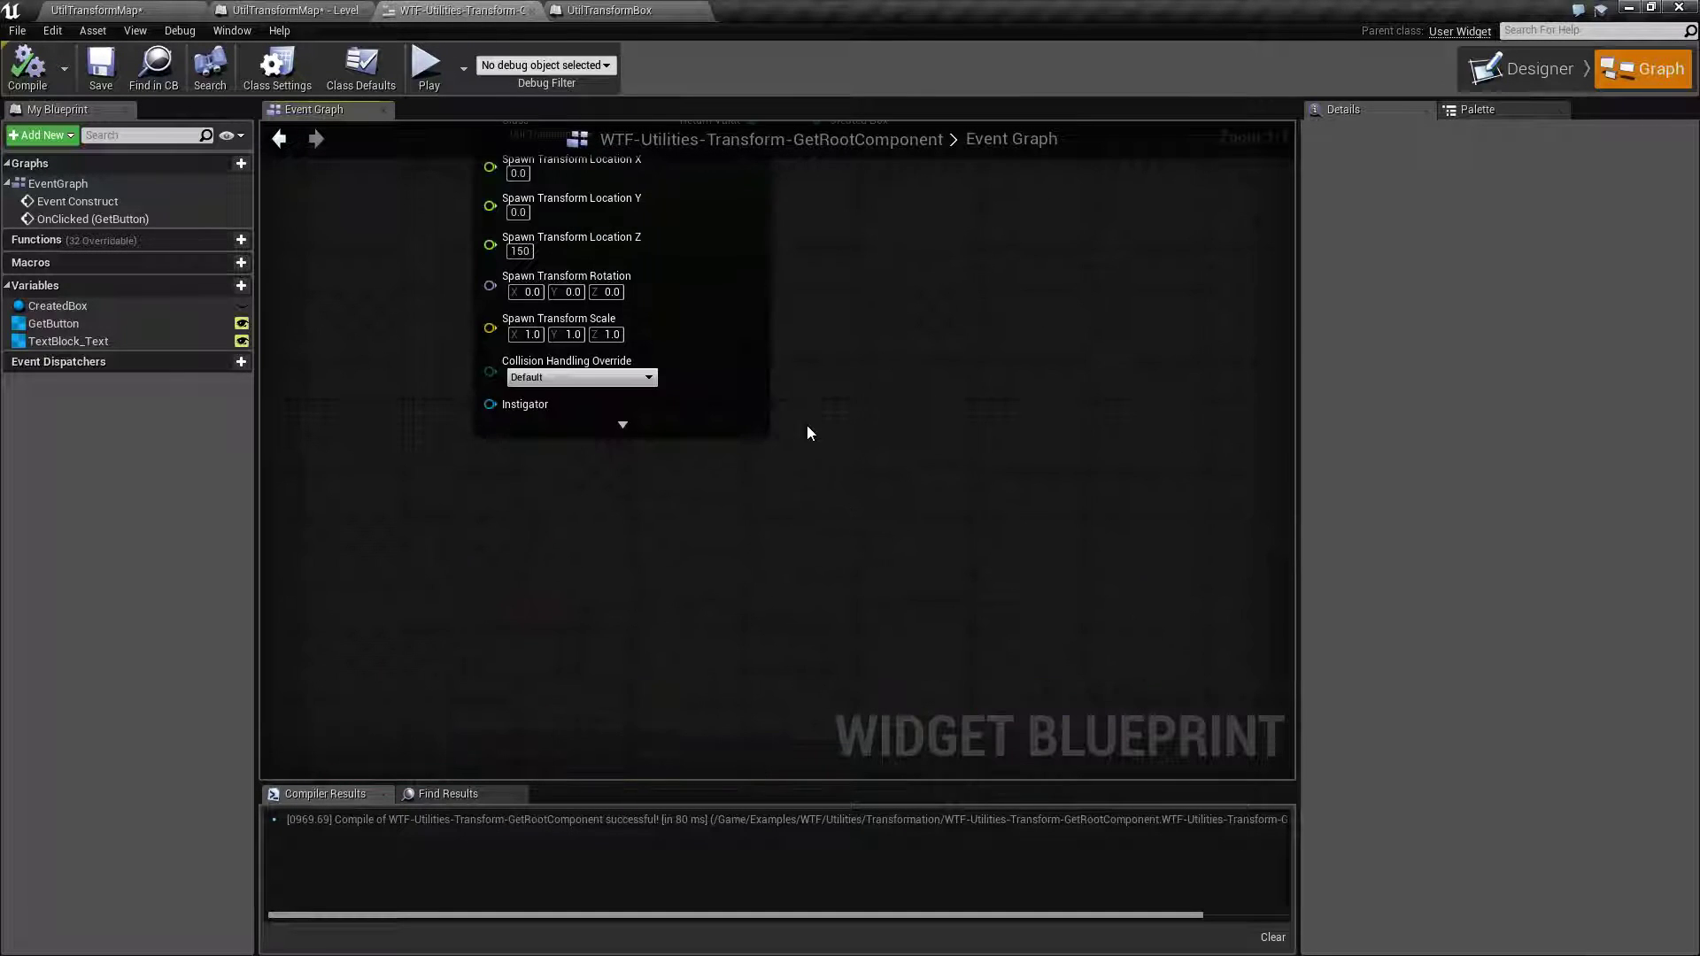
right_click_drag(807, 426, 936, 530)
scroll(935, 529, "up", 1)
right_click_drag(631, 398, 777, 231)
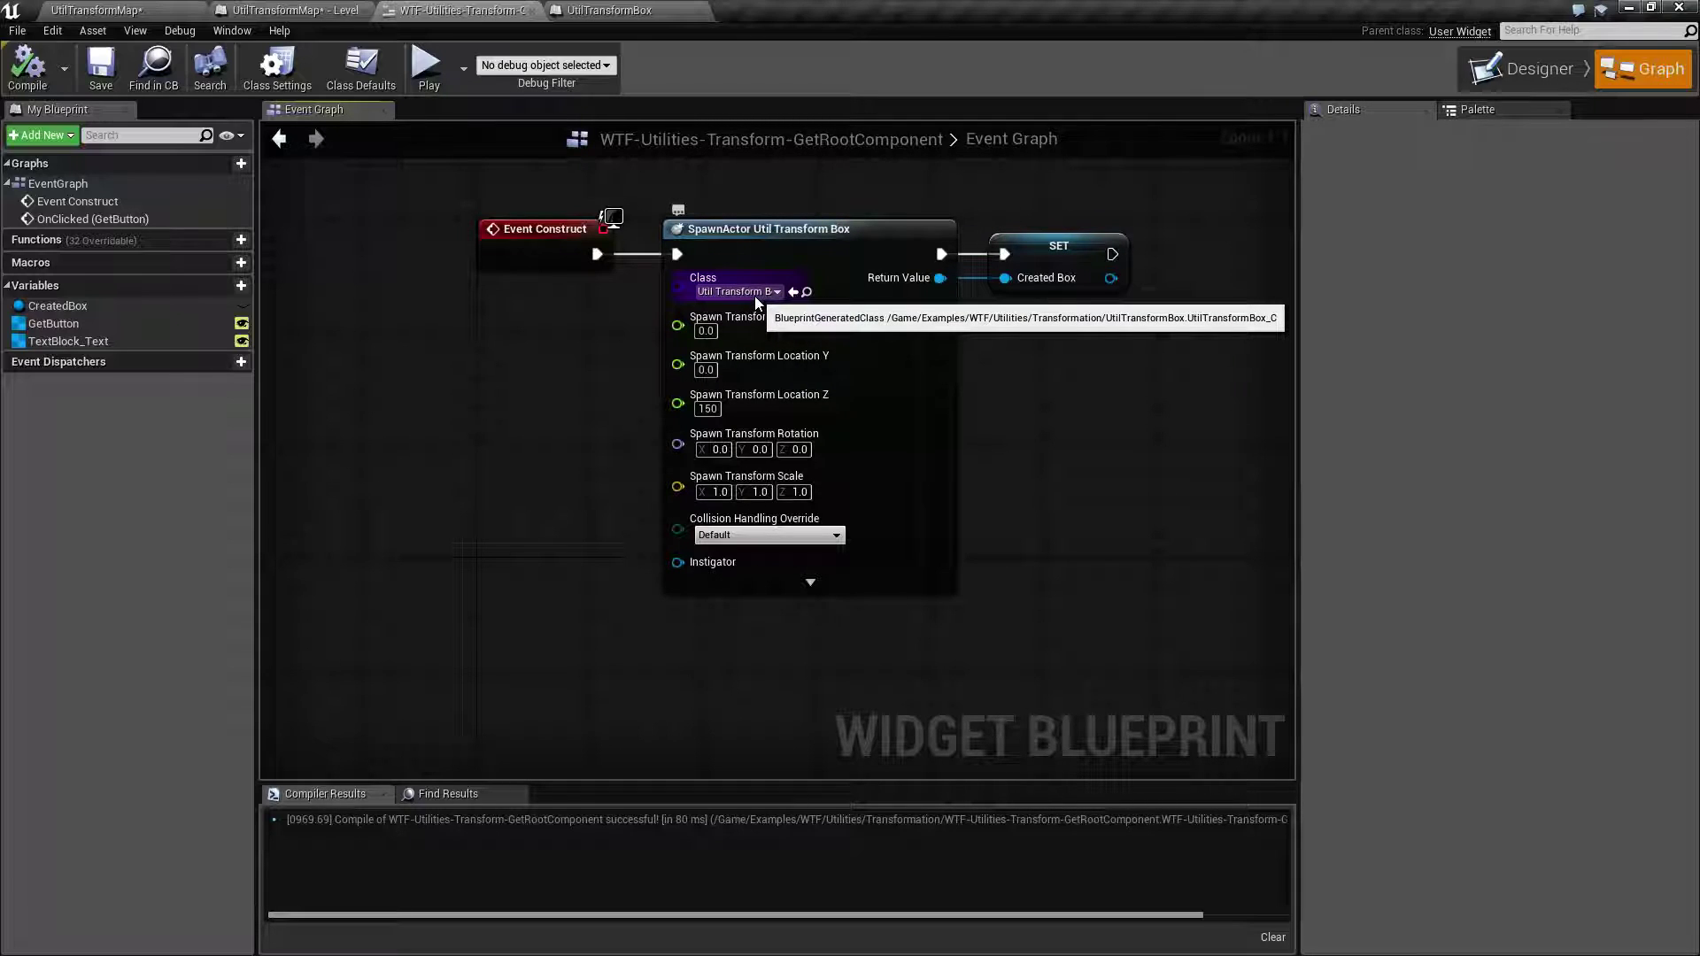
right_click_drag(1044, 517, 1029, 209)
right_click_drag(1027, 534, 1013, 265)
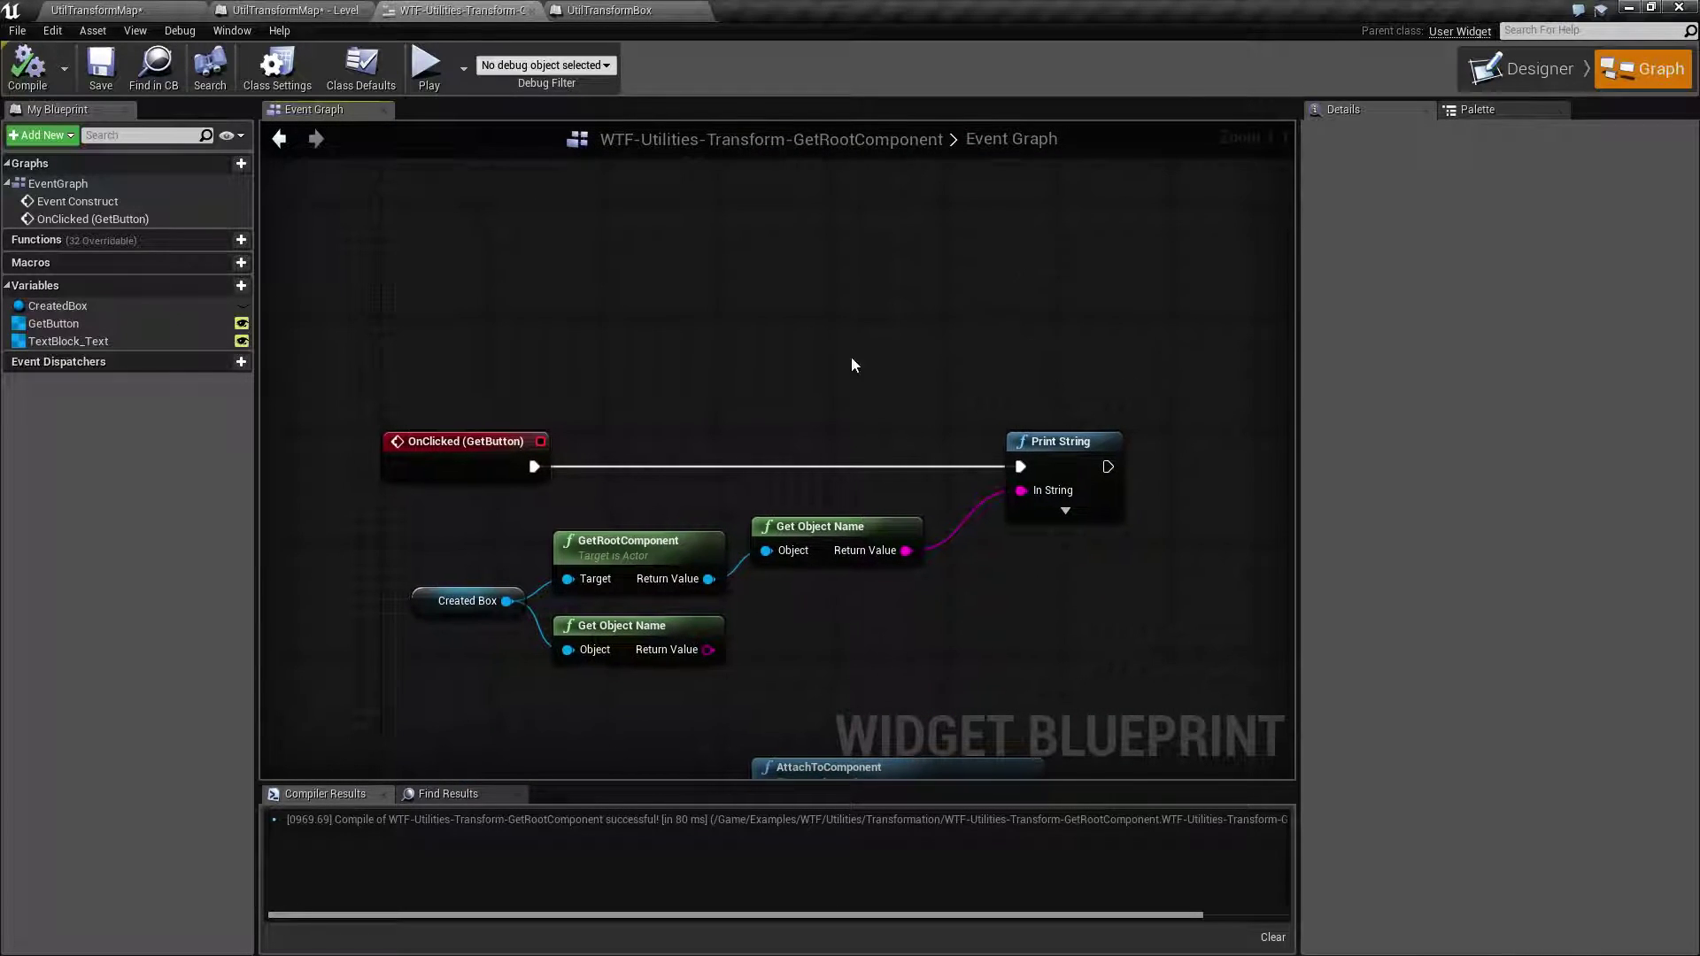
right_click_drag(852, 365, 971, 235)
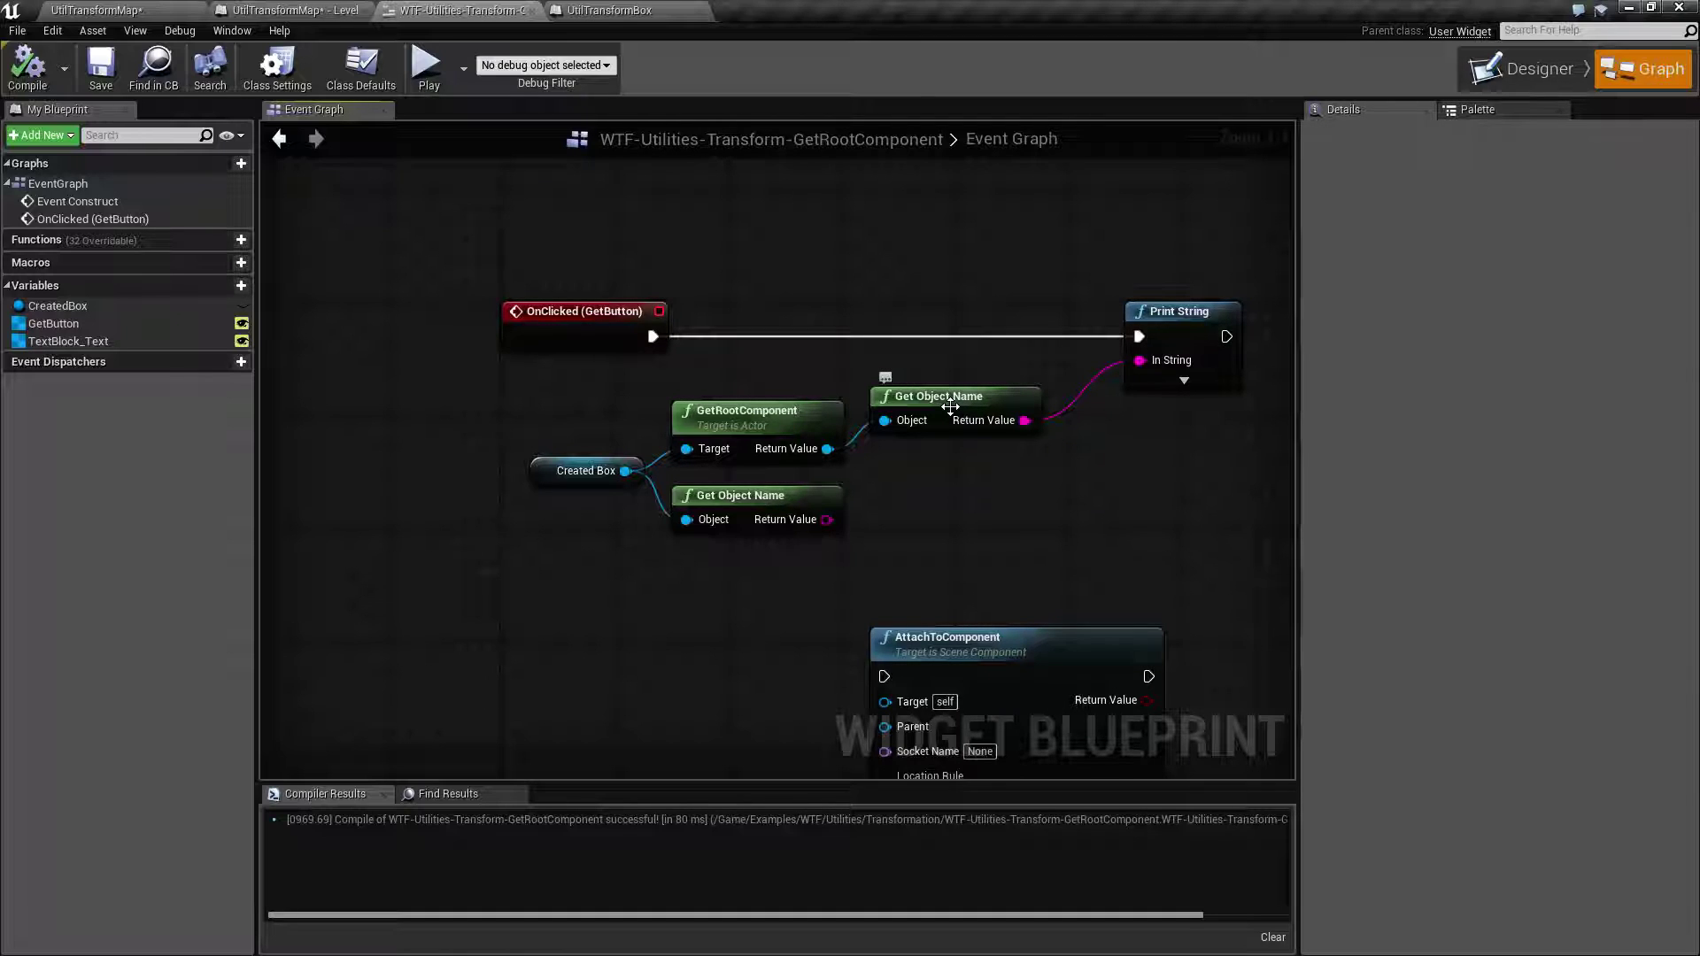
right_click_drag(653, 520, 774, 404)
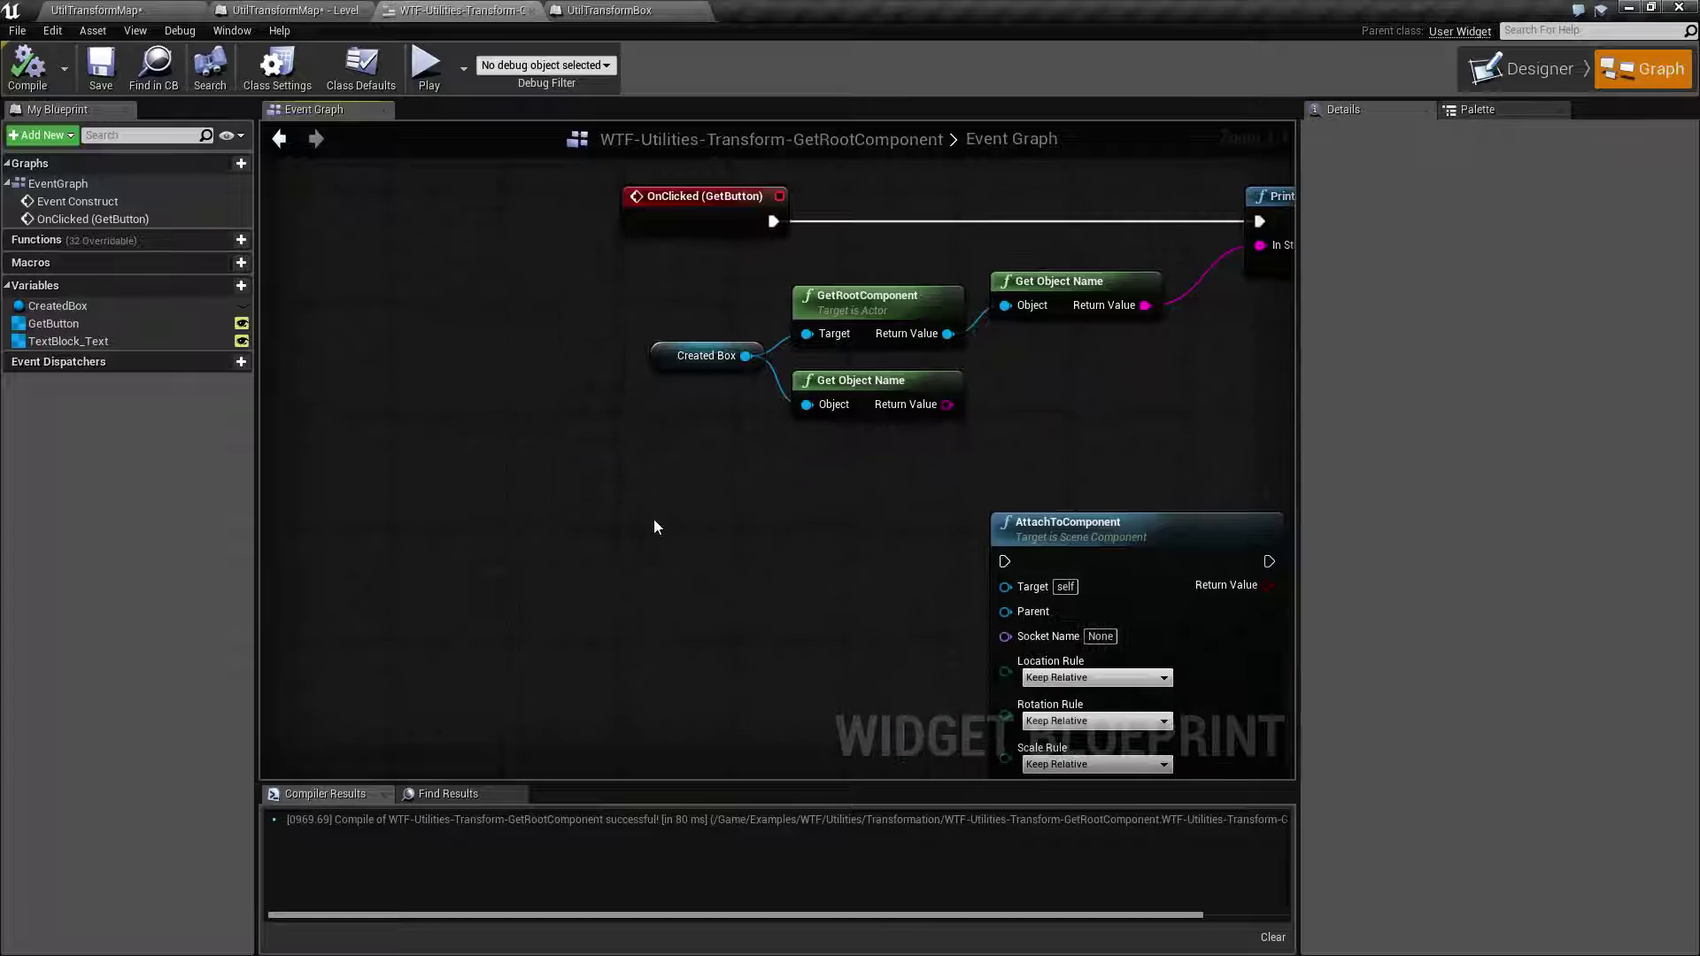
right_click(620, 519)
type("get rolot com")
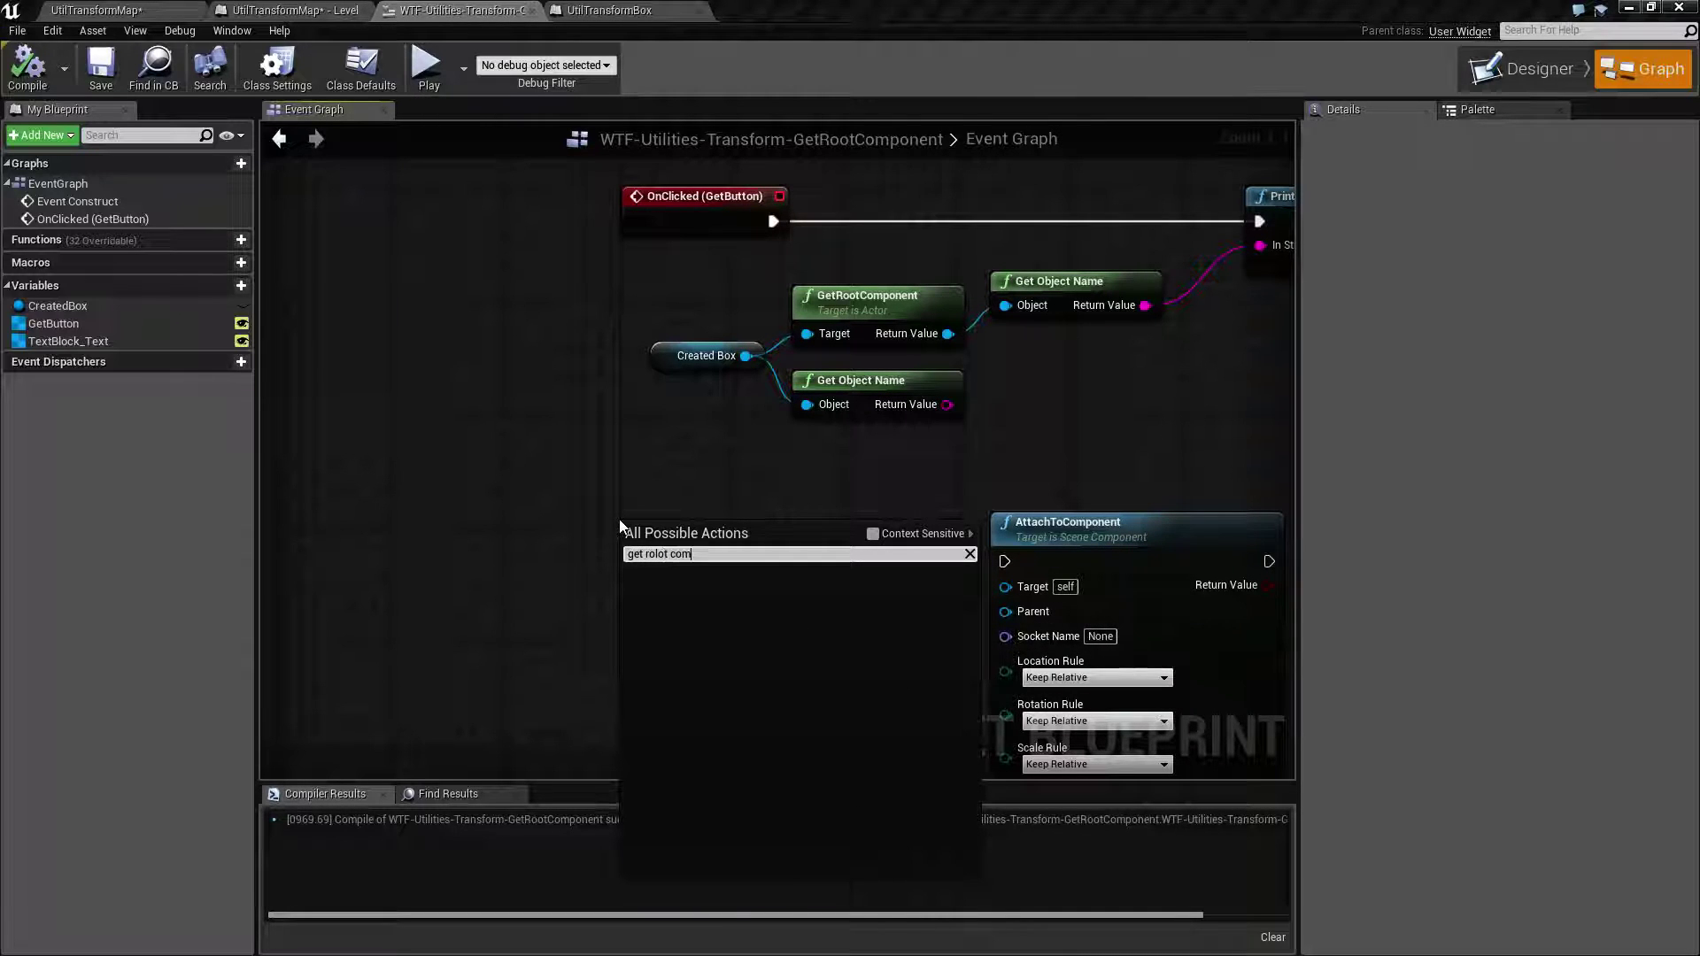
key("BackSpace")
key("BackSpace")
key("BackSpace")
key("BackSpace")
key("BackSpace")
key("BackSpace")
key("BackSpace")
type("o")
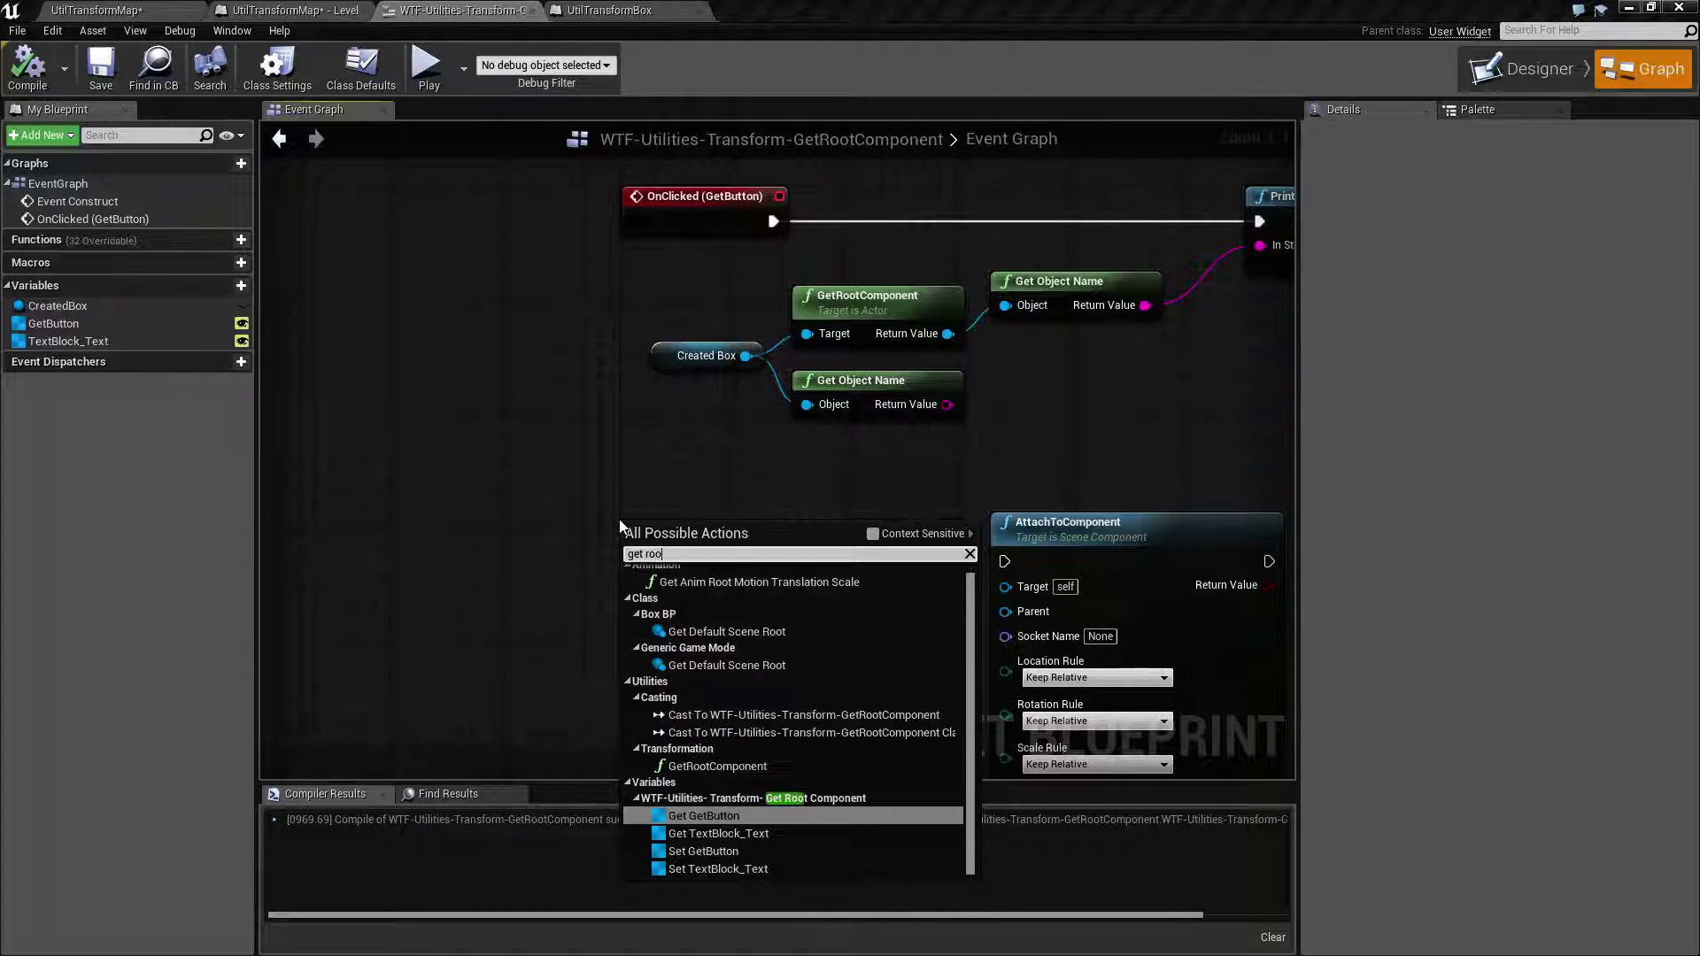
type("t comp")
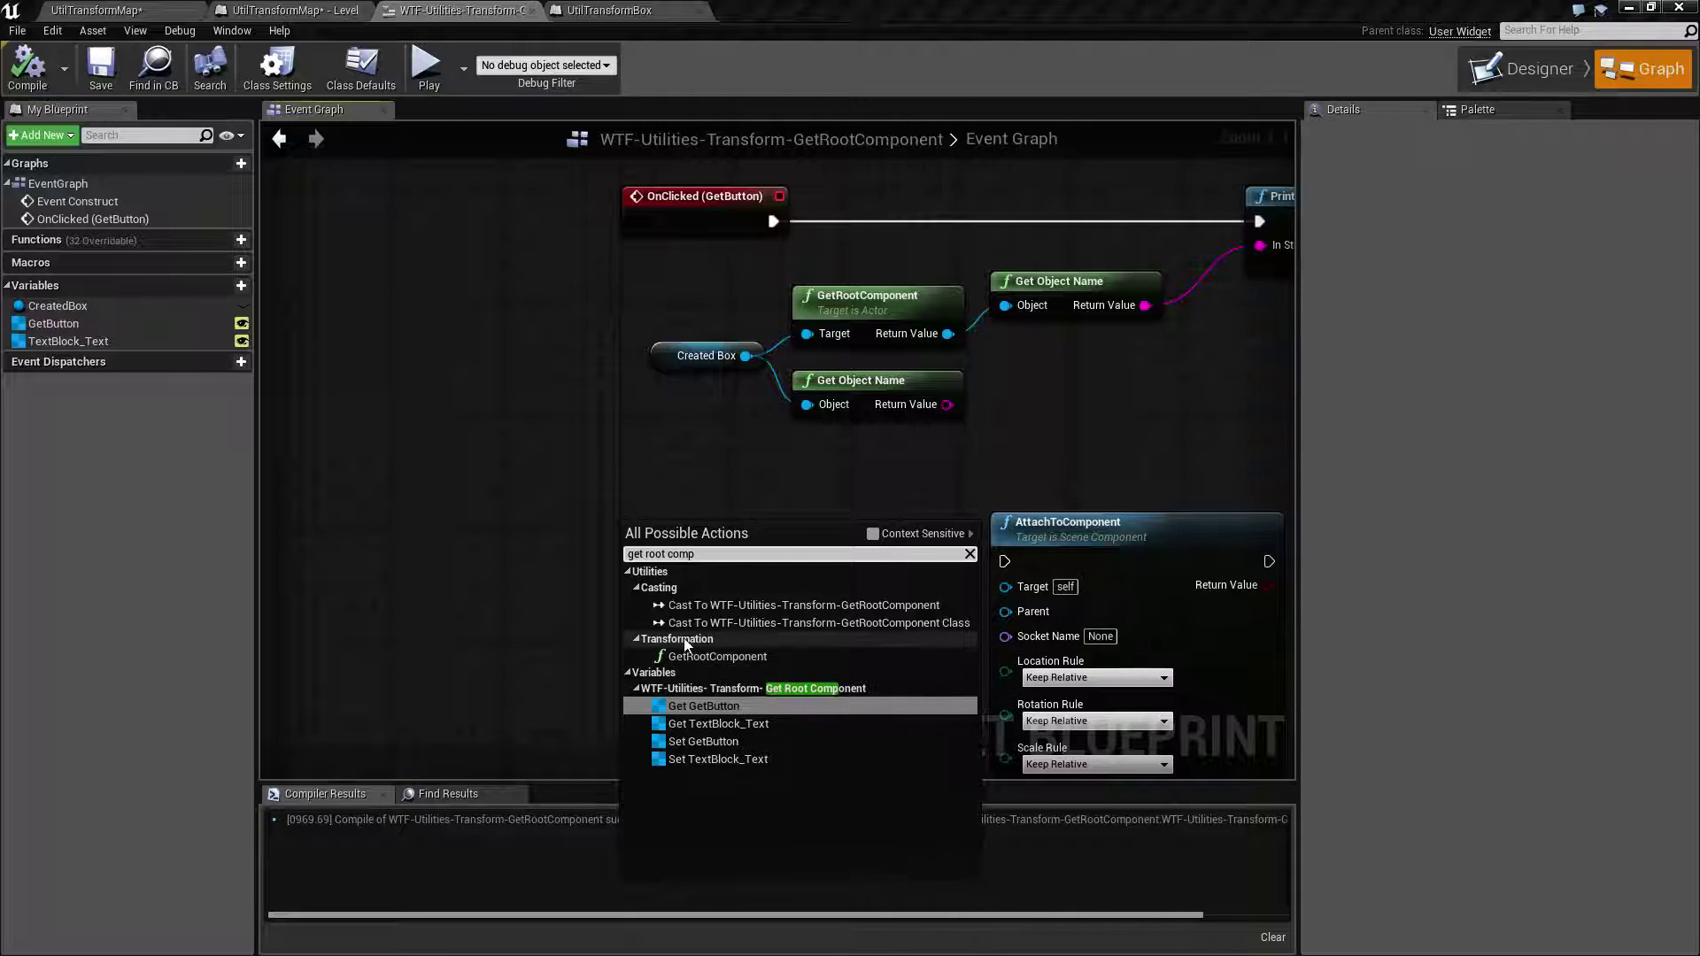
left_click(874, 533)
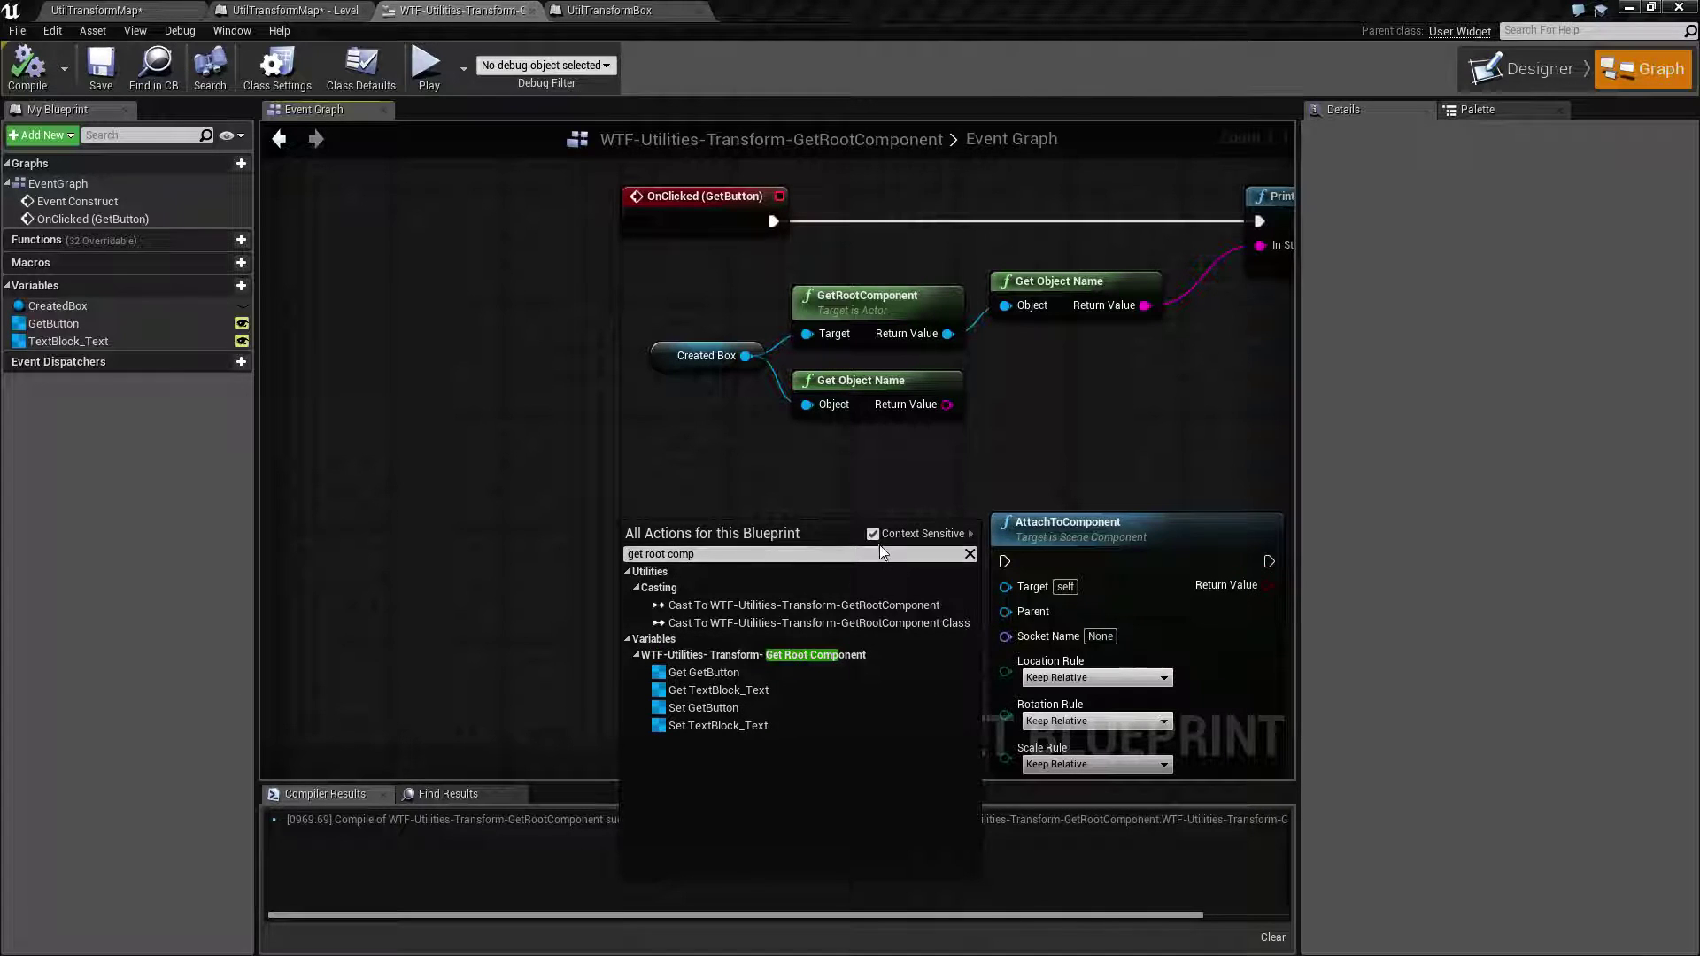
left_click(873, 534)
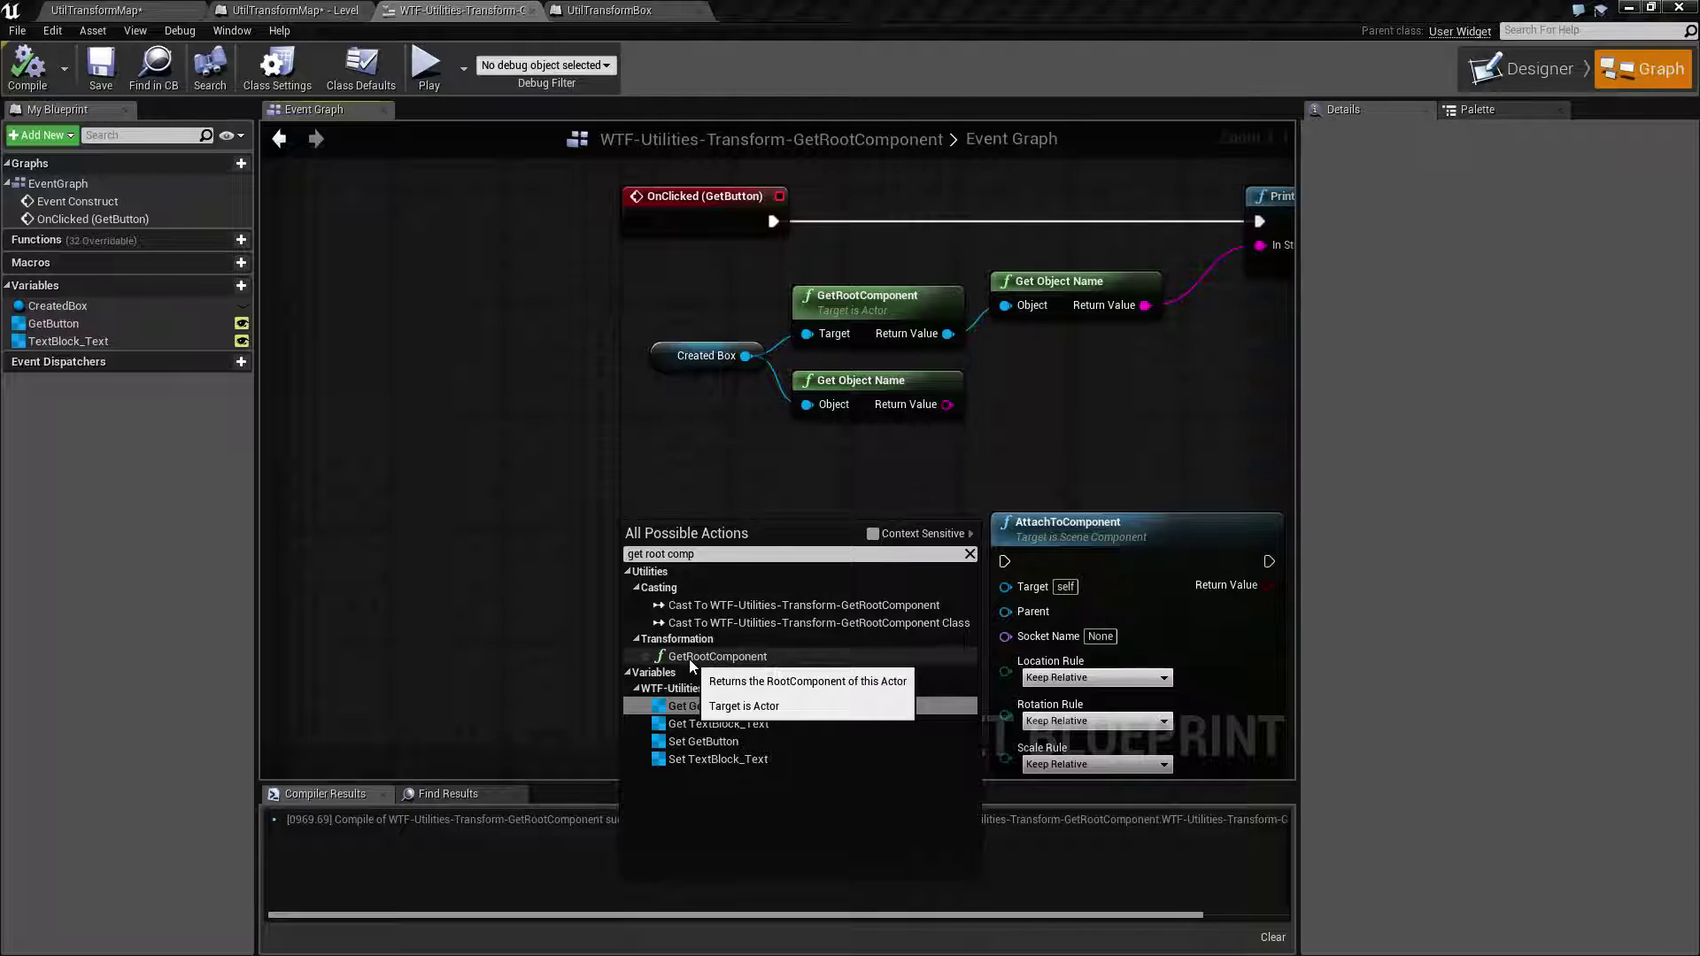
key("Escape")
right_click_drag(796, 443, 713, 560)
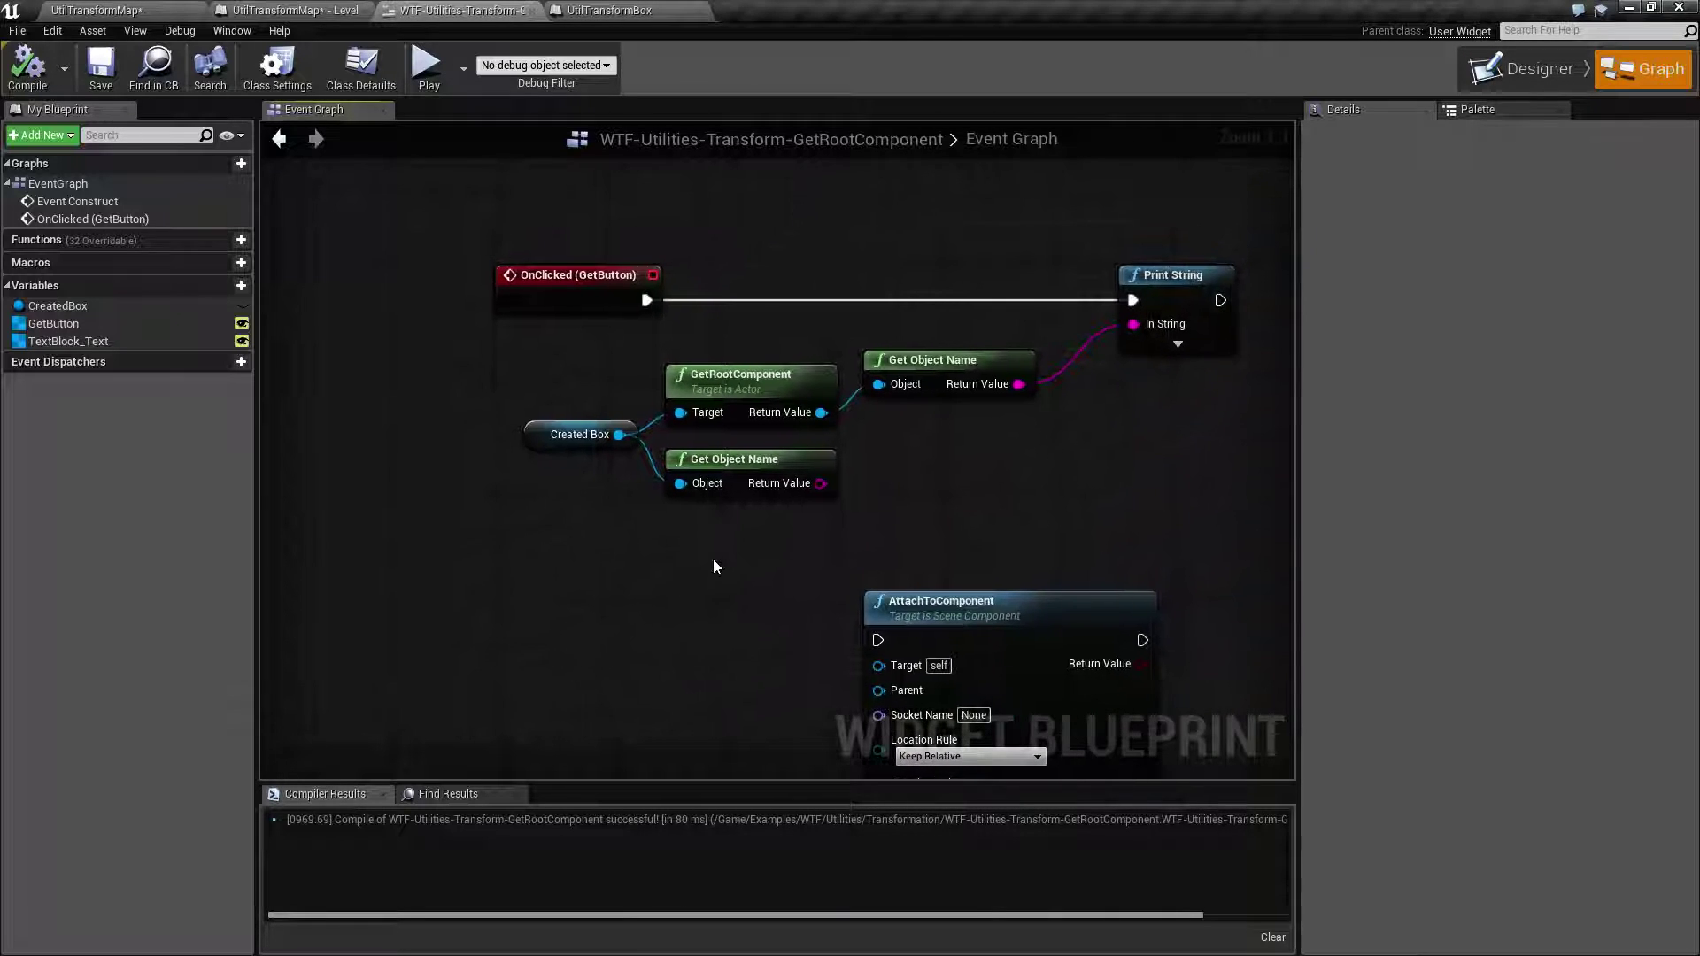
Select the Created Box and GetRootComponent nodes, then switch to the UtilTransformBox blueprint
left_click(571, 438)
right_click_drag(594, 487, 512, 530)
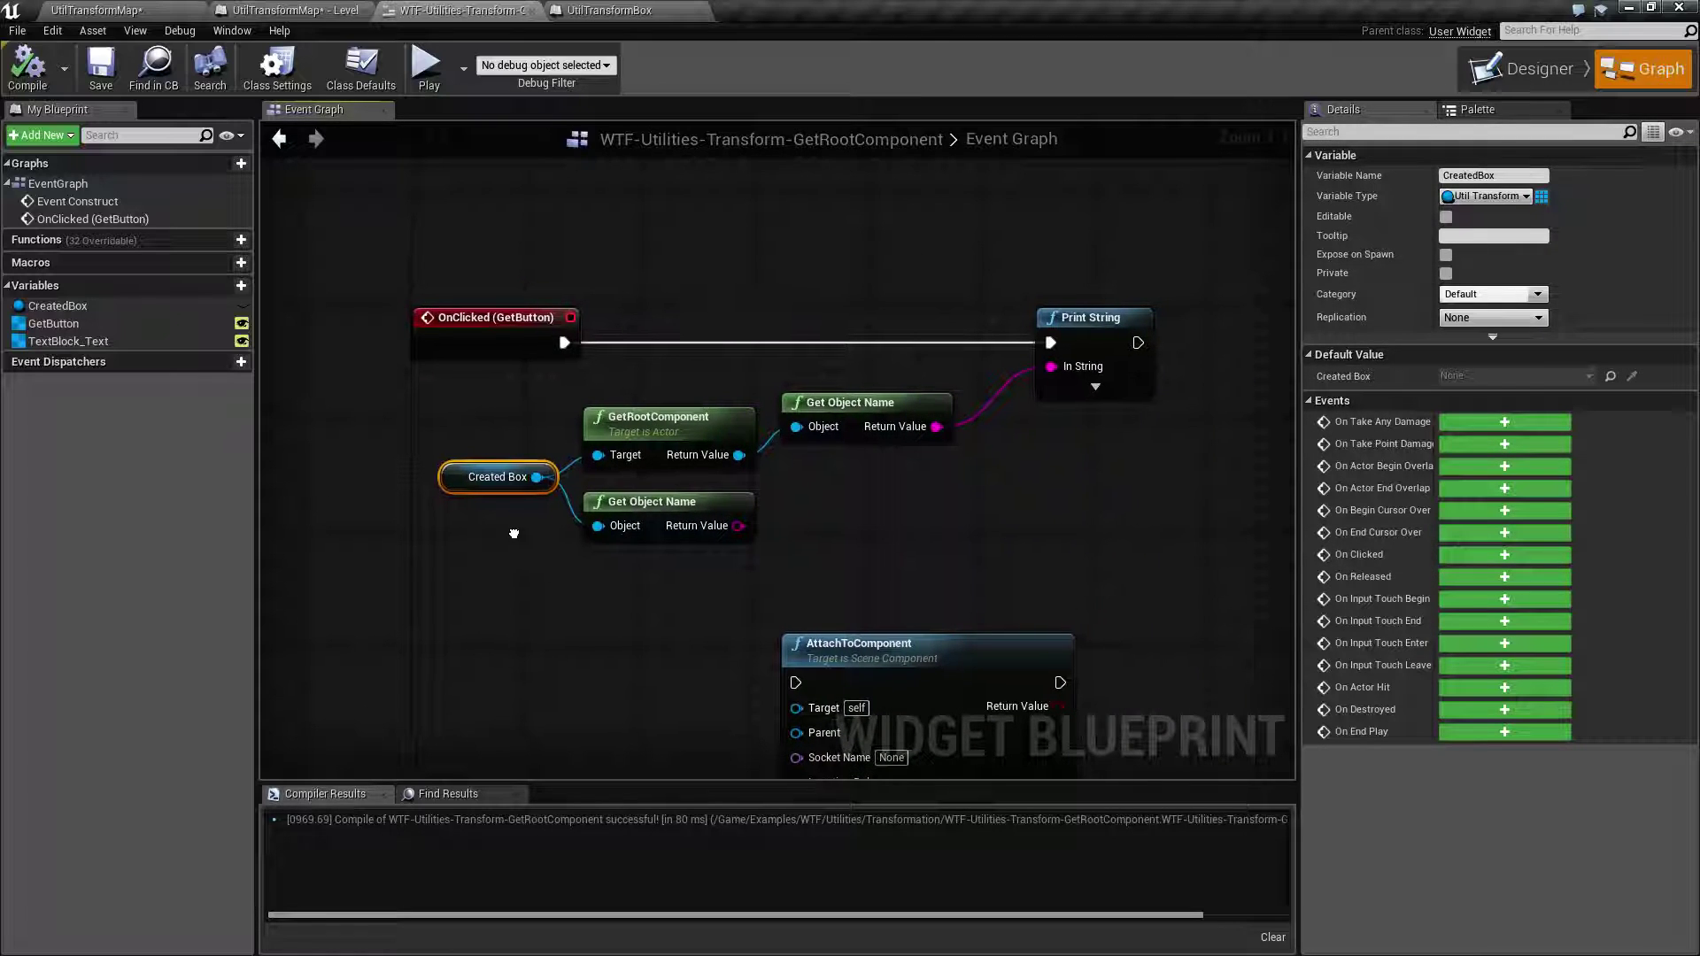
left_click(629, 429)
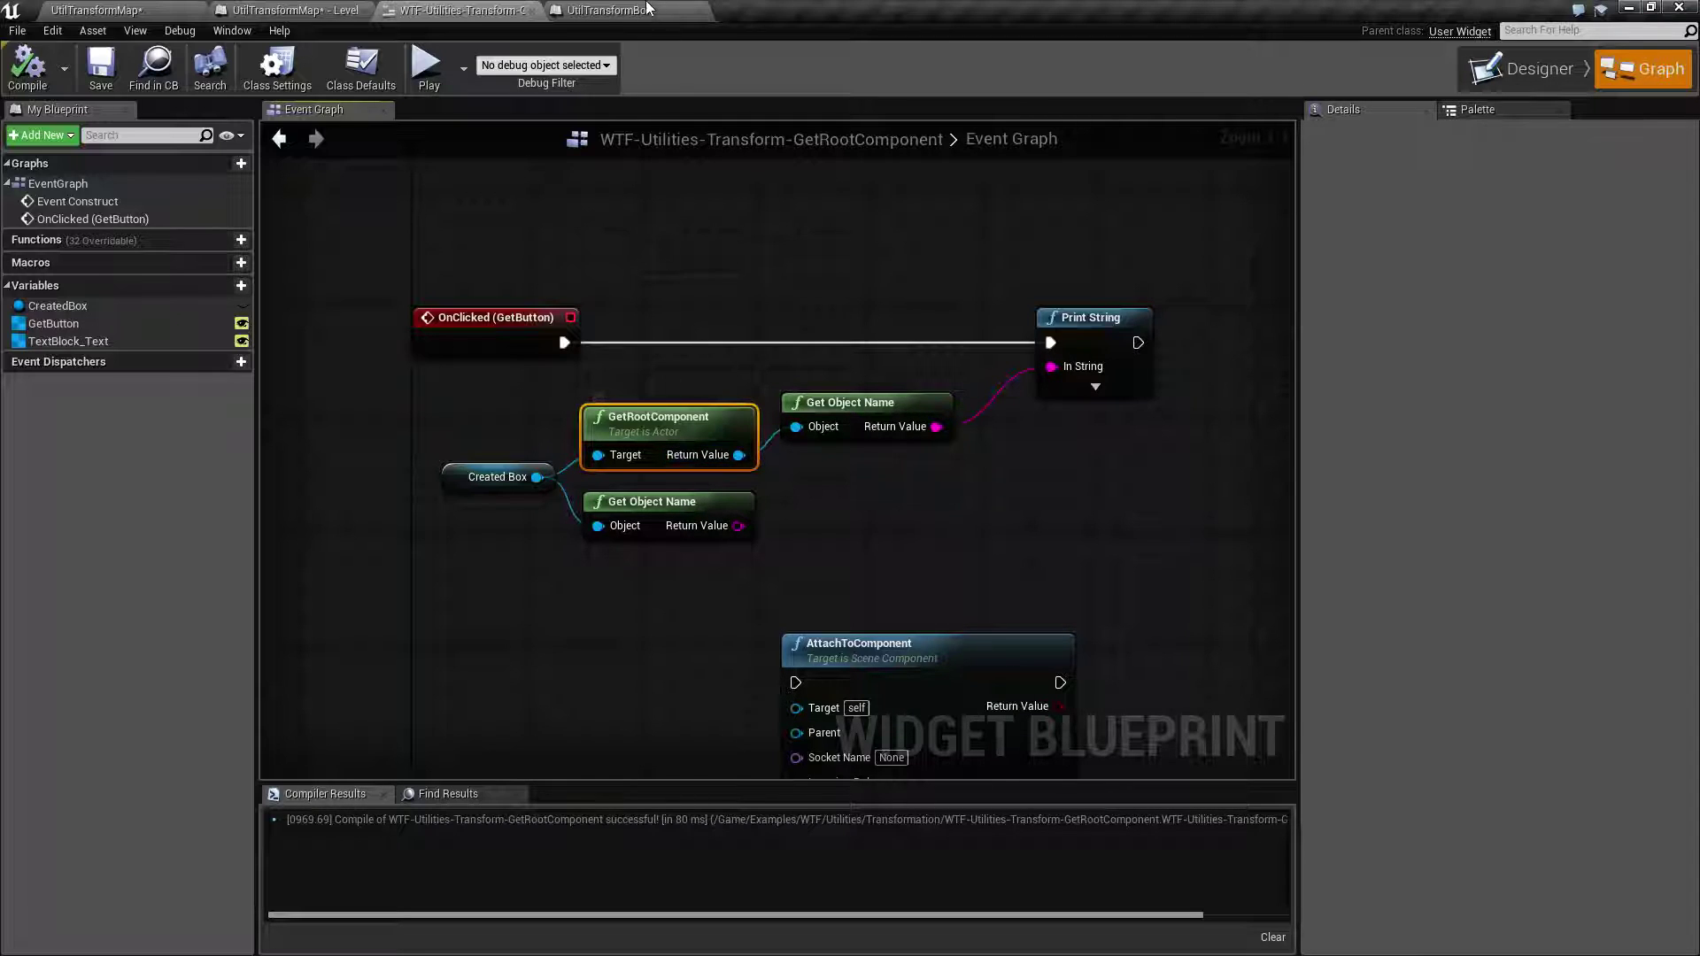
left_click(609, 10)
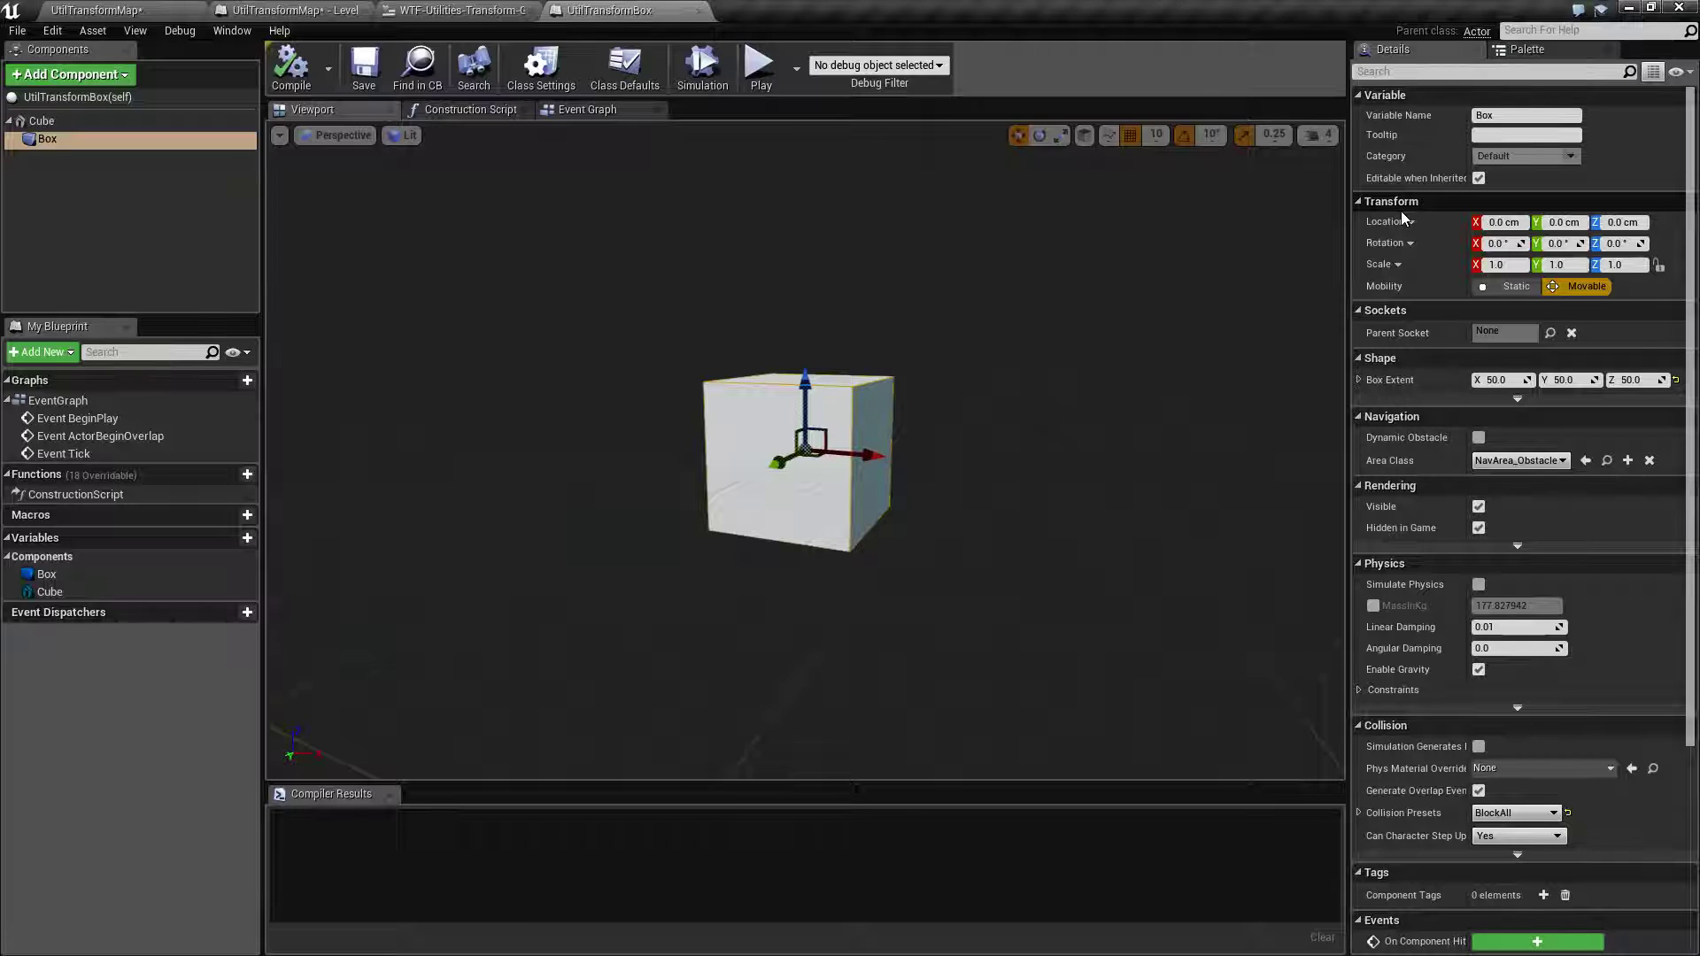
Add a PawnSensing component and try attaching it under the Cube and Box components
left_click(60, 118)
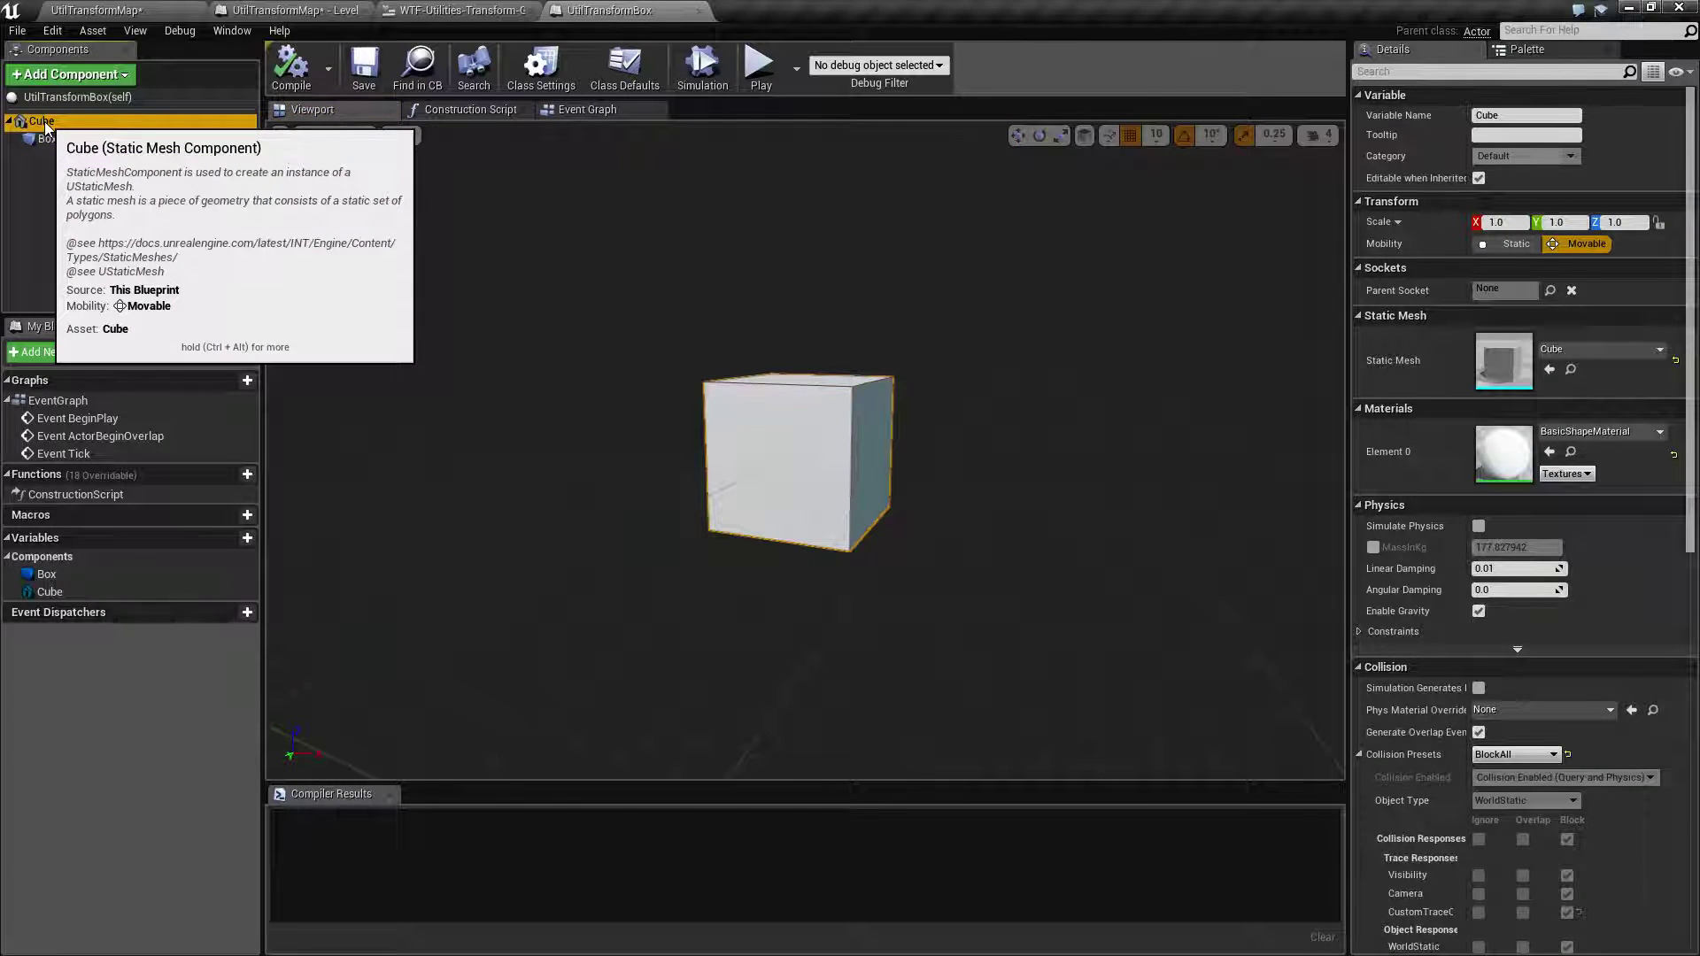
left_click(73, 73)
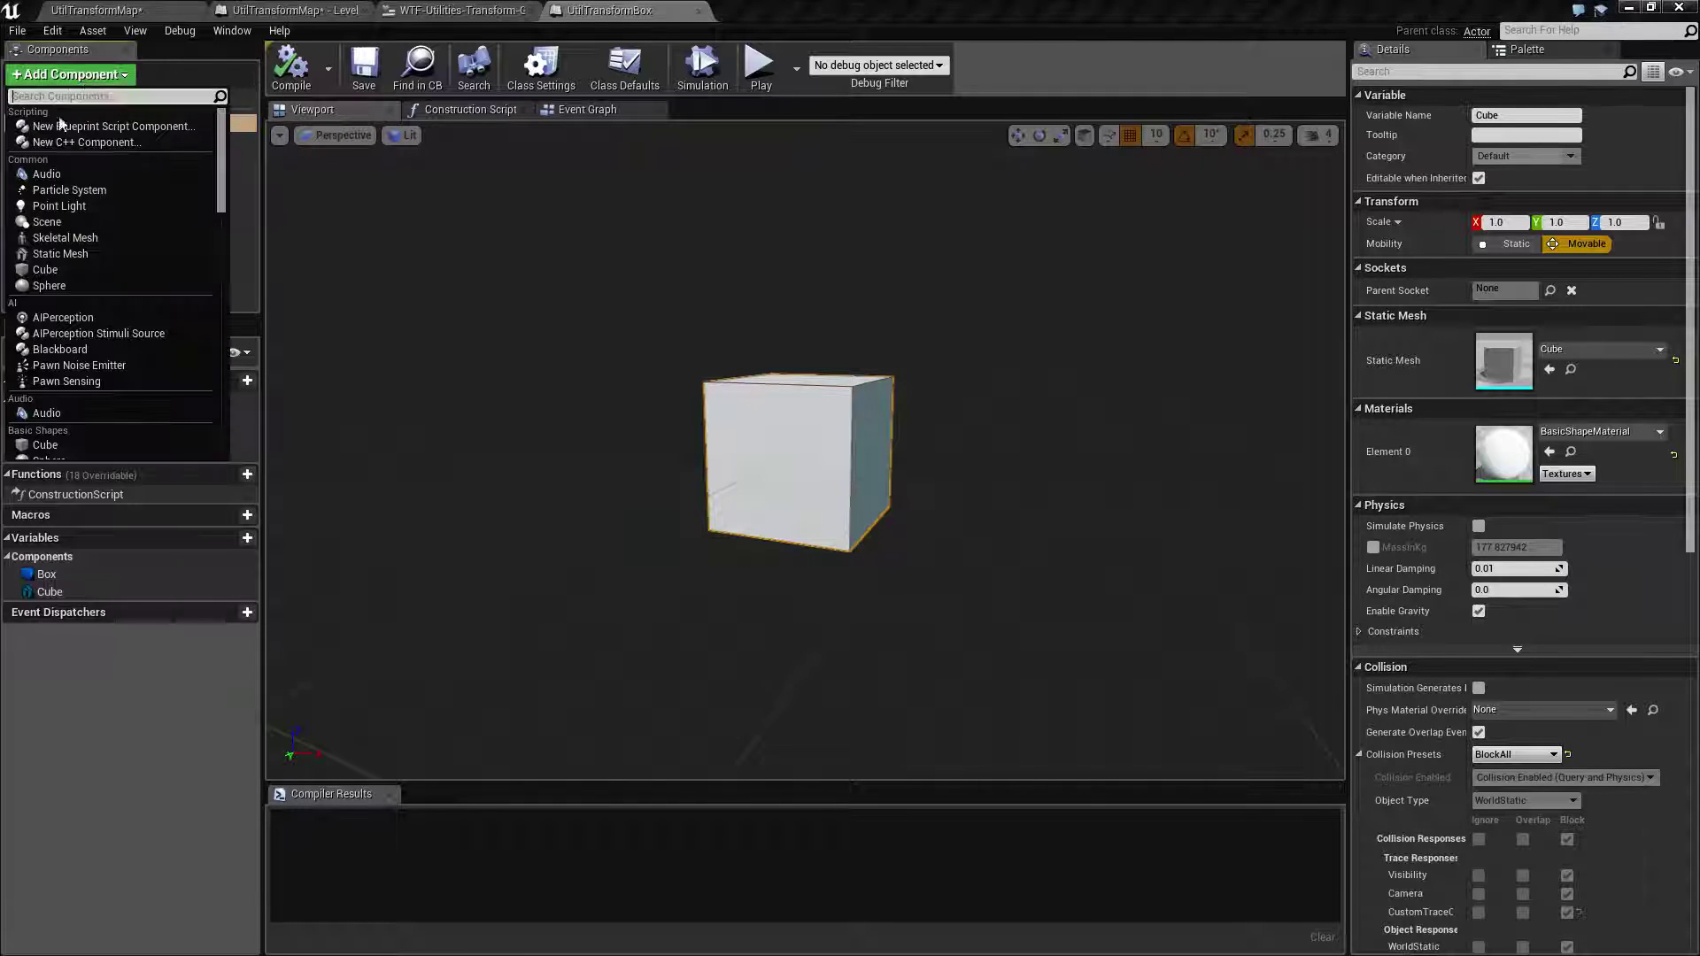
scroll(85, 325, "down", 2)
left_click(85, 326)
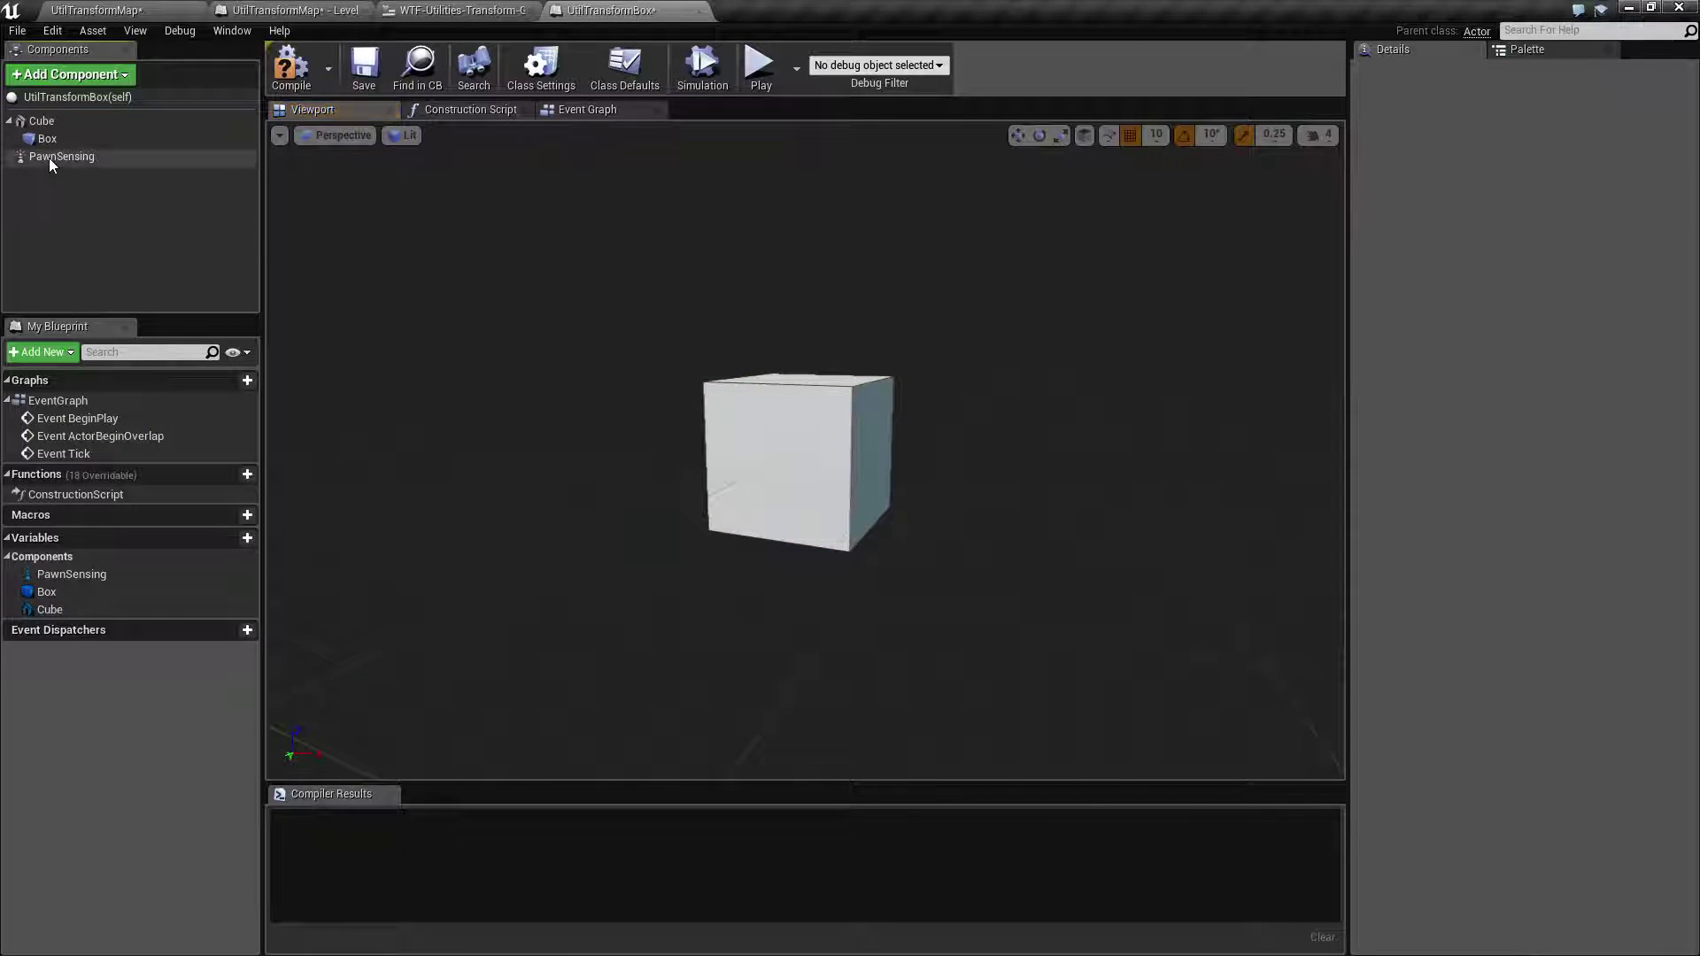
left_click_drag(48, 158, 54, 116)
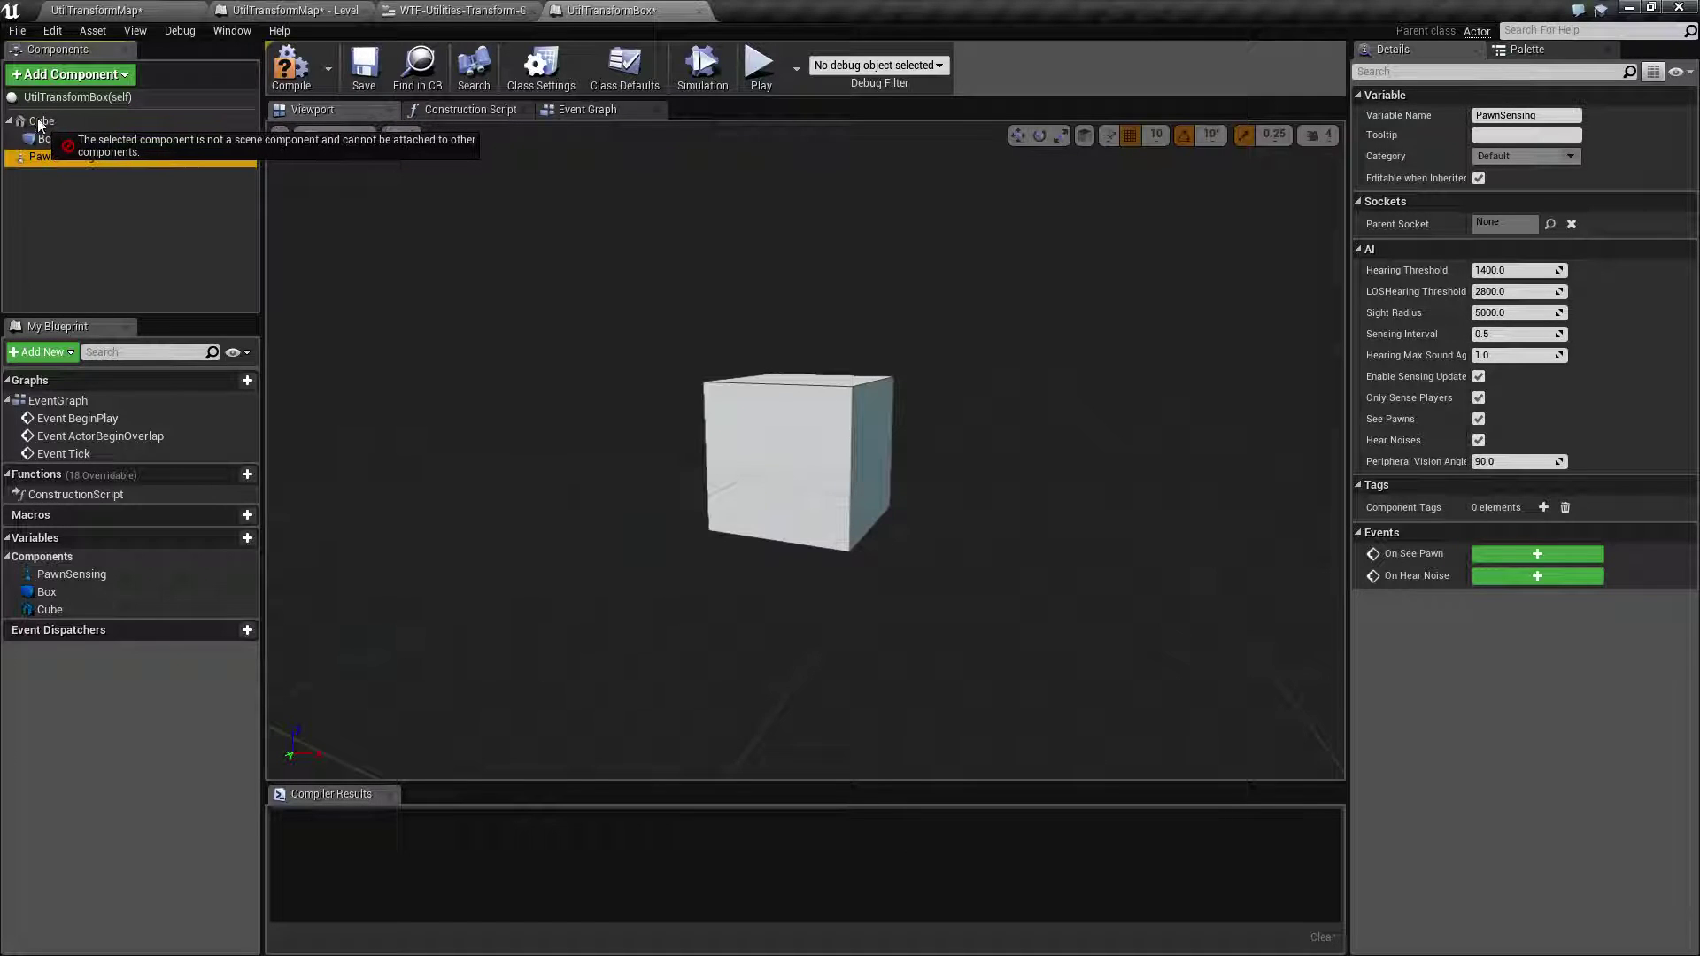
left_click_drag(54, 116, 34, 160)
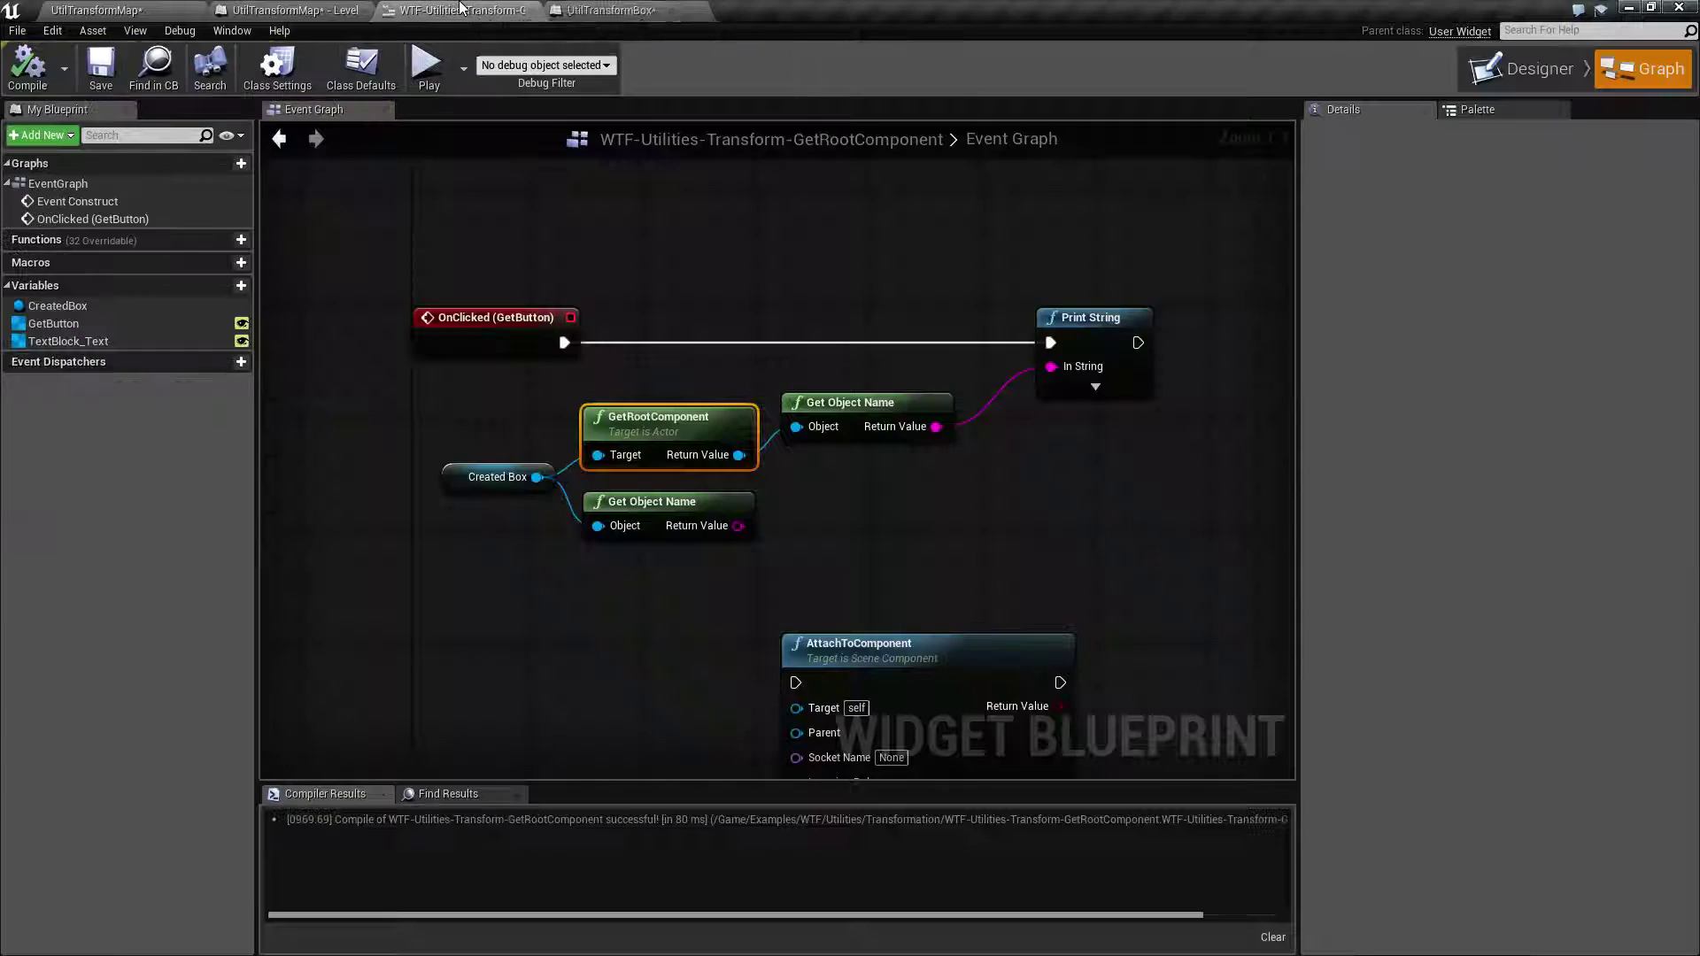
Connect the lower Get Object Name's Return Value to Print String's In String and test-play
right_click_drag(811, 253, 799, 253)
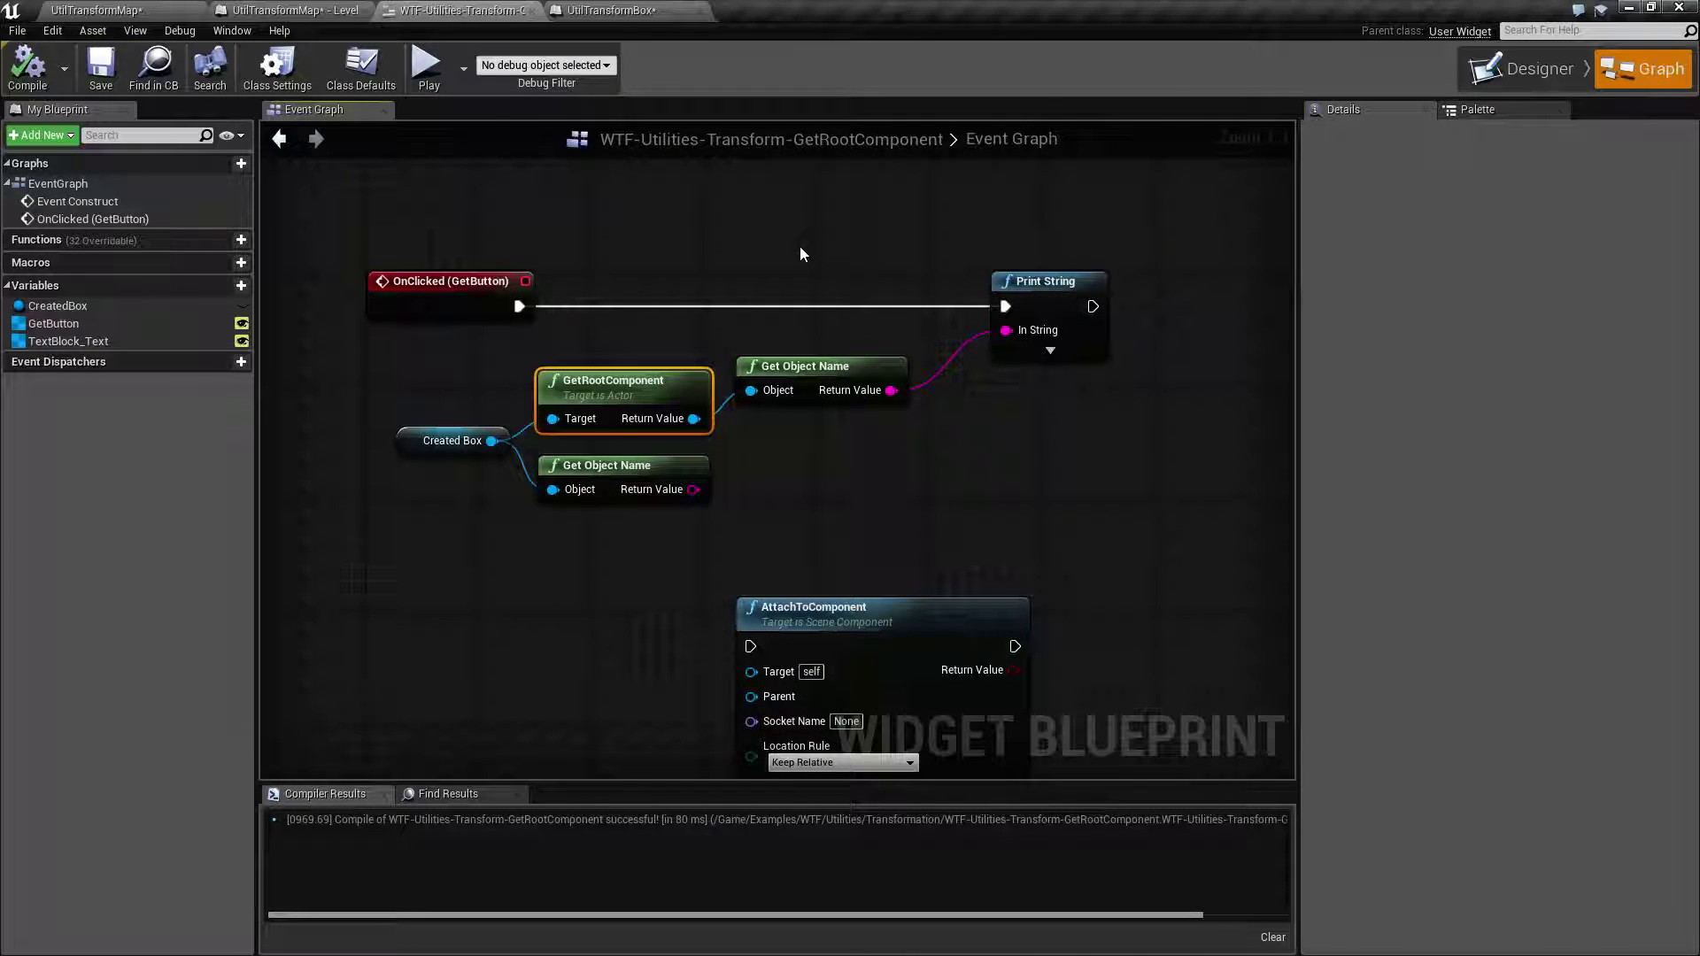
right_click_drag(815, 465, 797, 414)
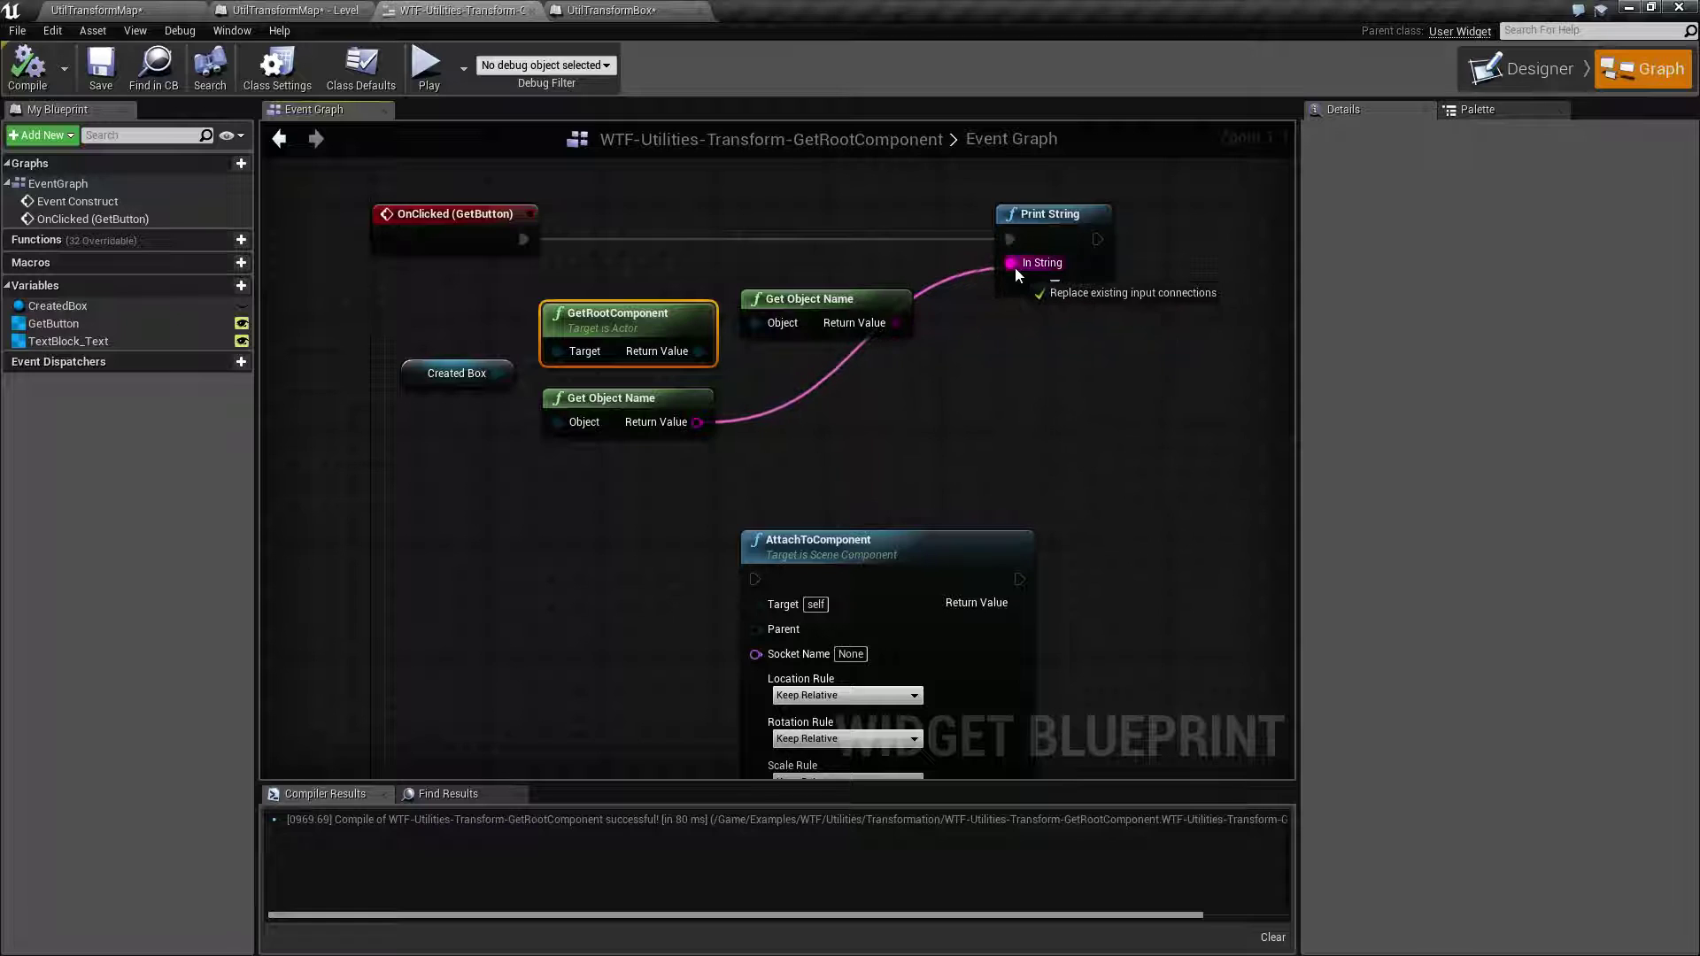
left_click_drag(707, 416, 1015, 268)
left_click(432, 67)
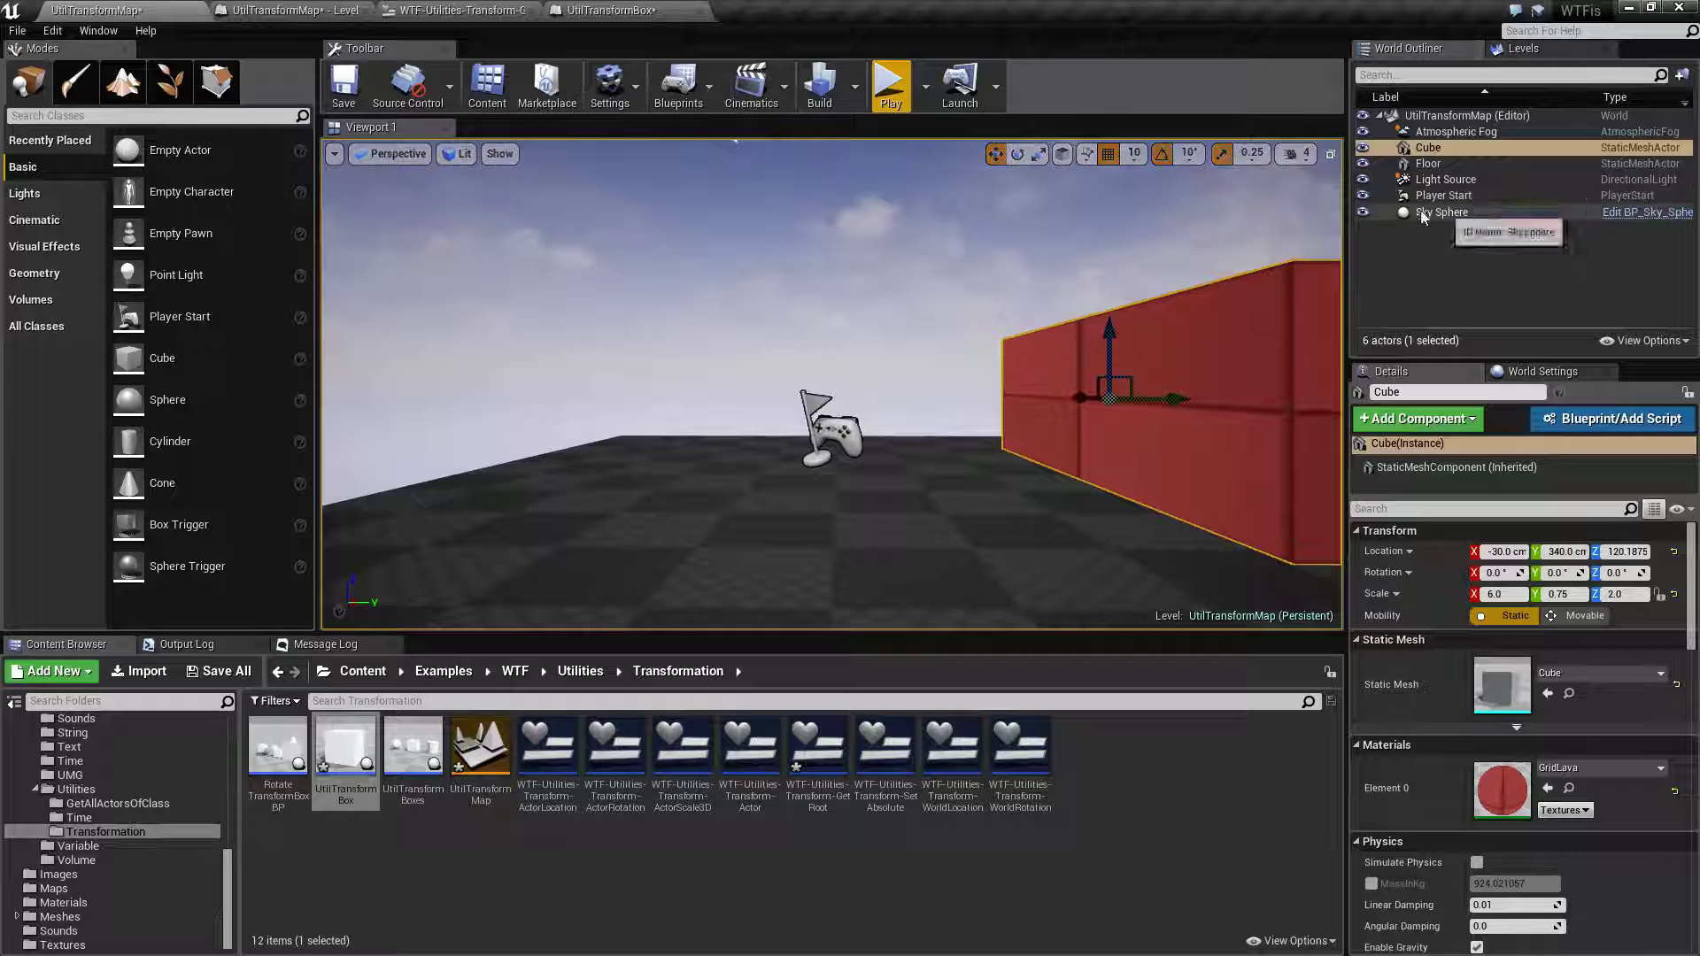
Test-play and stop the level, then return to the GetRootComponent widget graph
left_click(892, 84)
scroll(1541, 259, "down", 3)
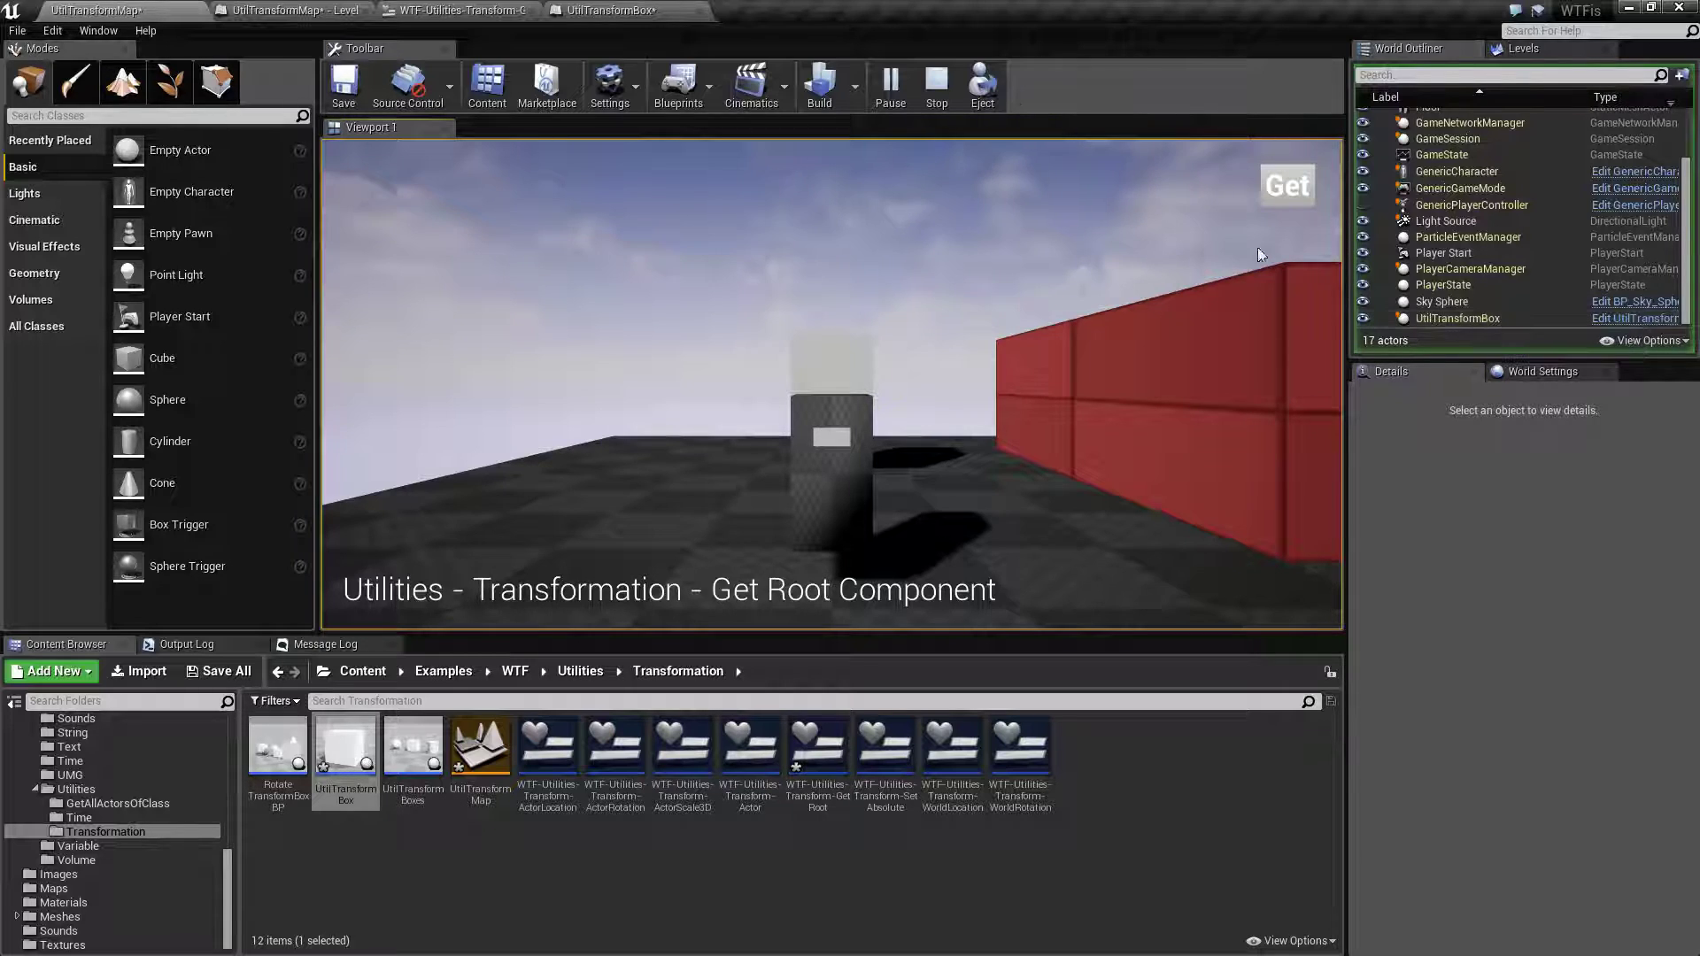
left_click(936, 82)
left_click(618, 11)
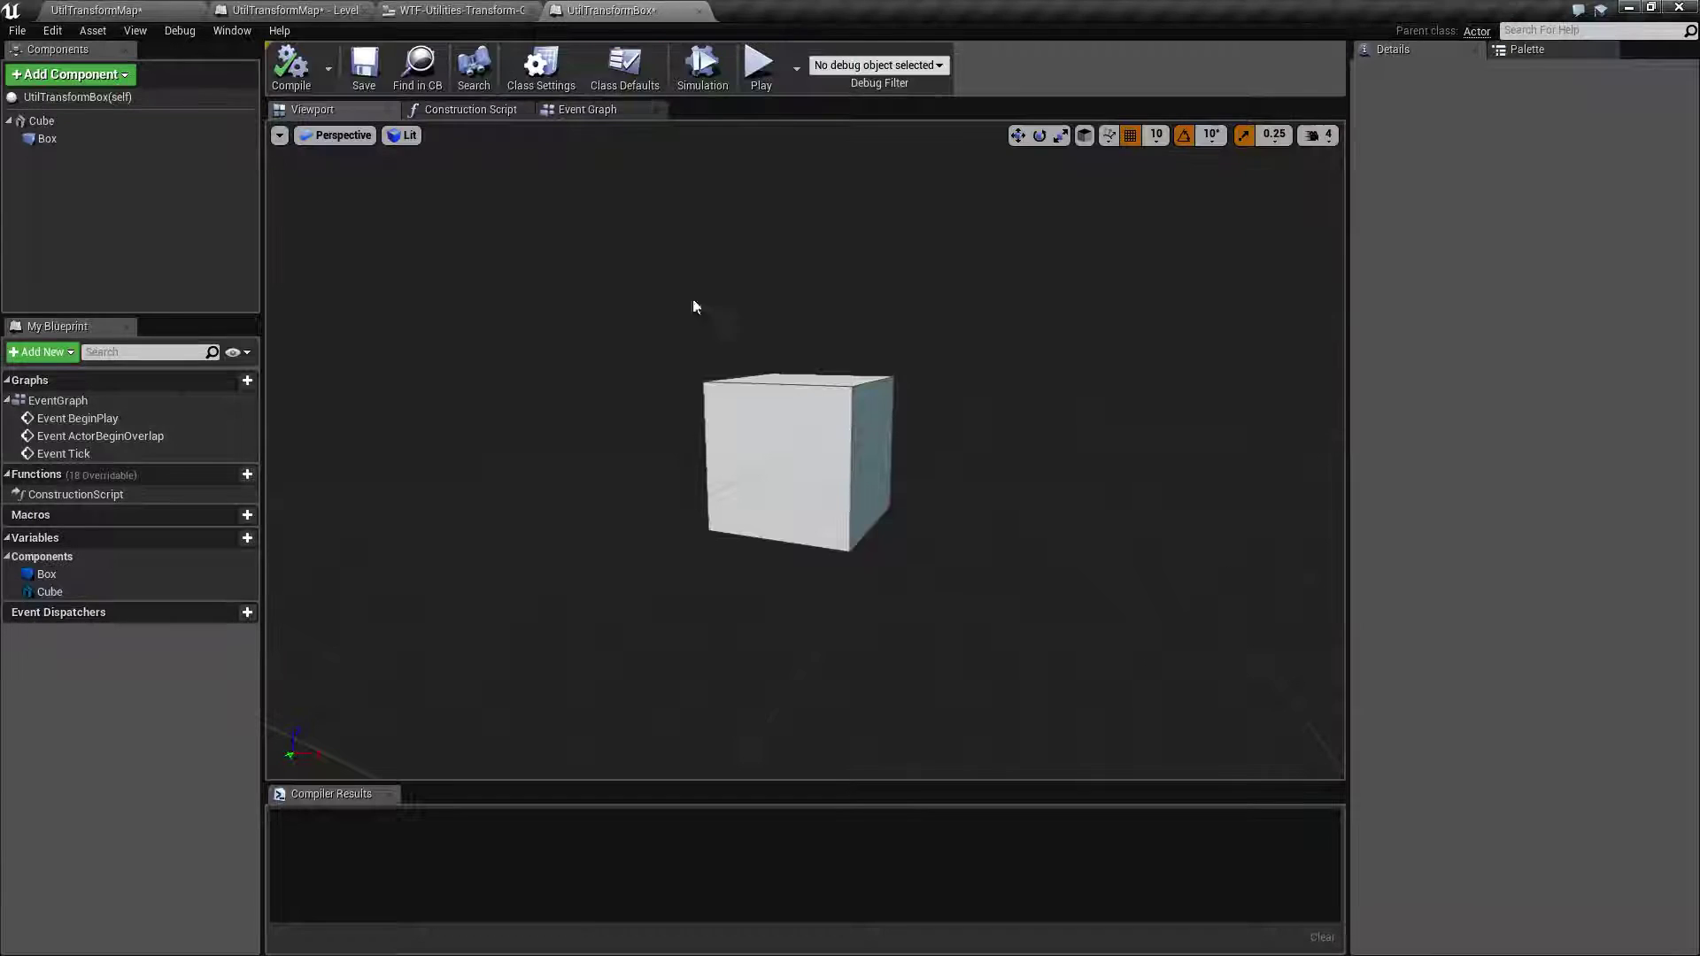
left_click(515, 9)
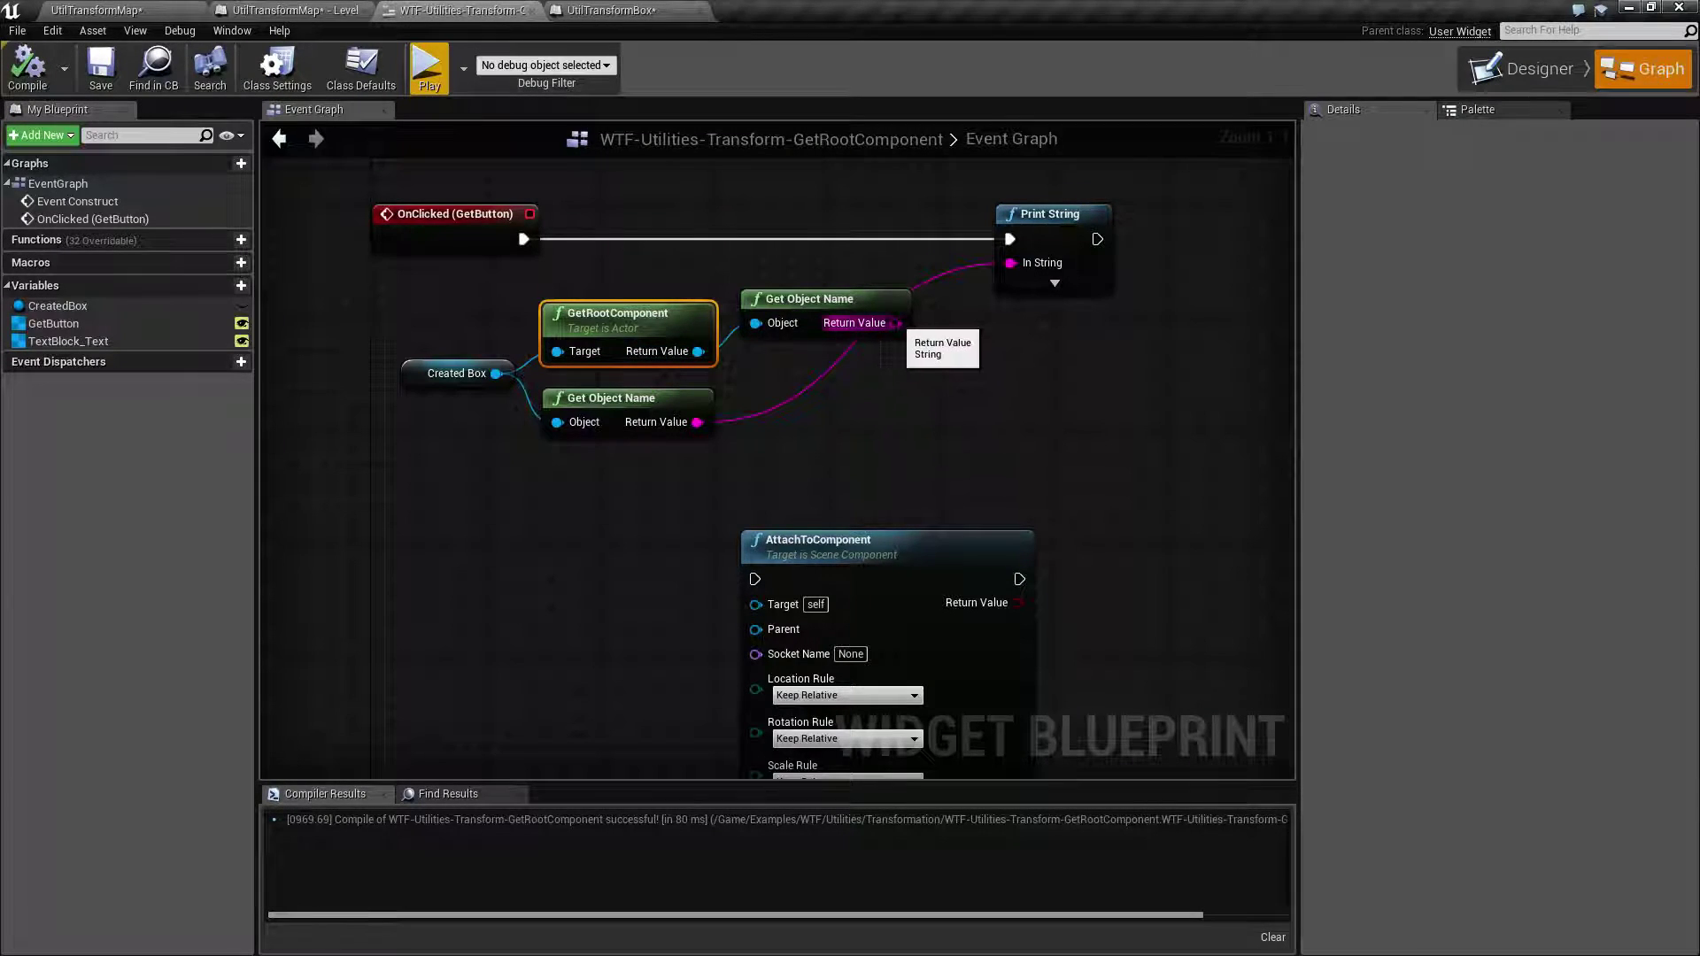
Feed the top Get Object Name into In String, then play and click Get to print Cube
left_click_drag(895, 324, 1012, 264)
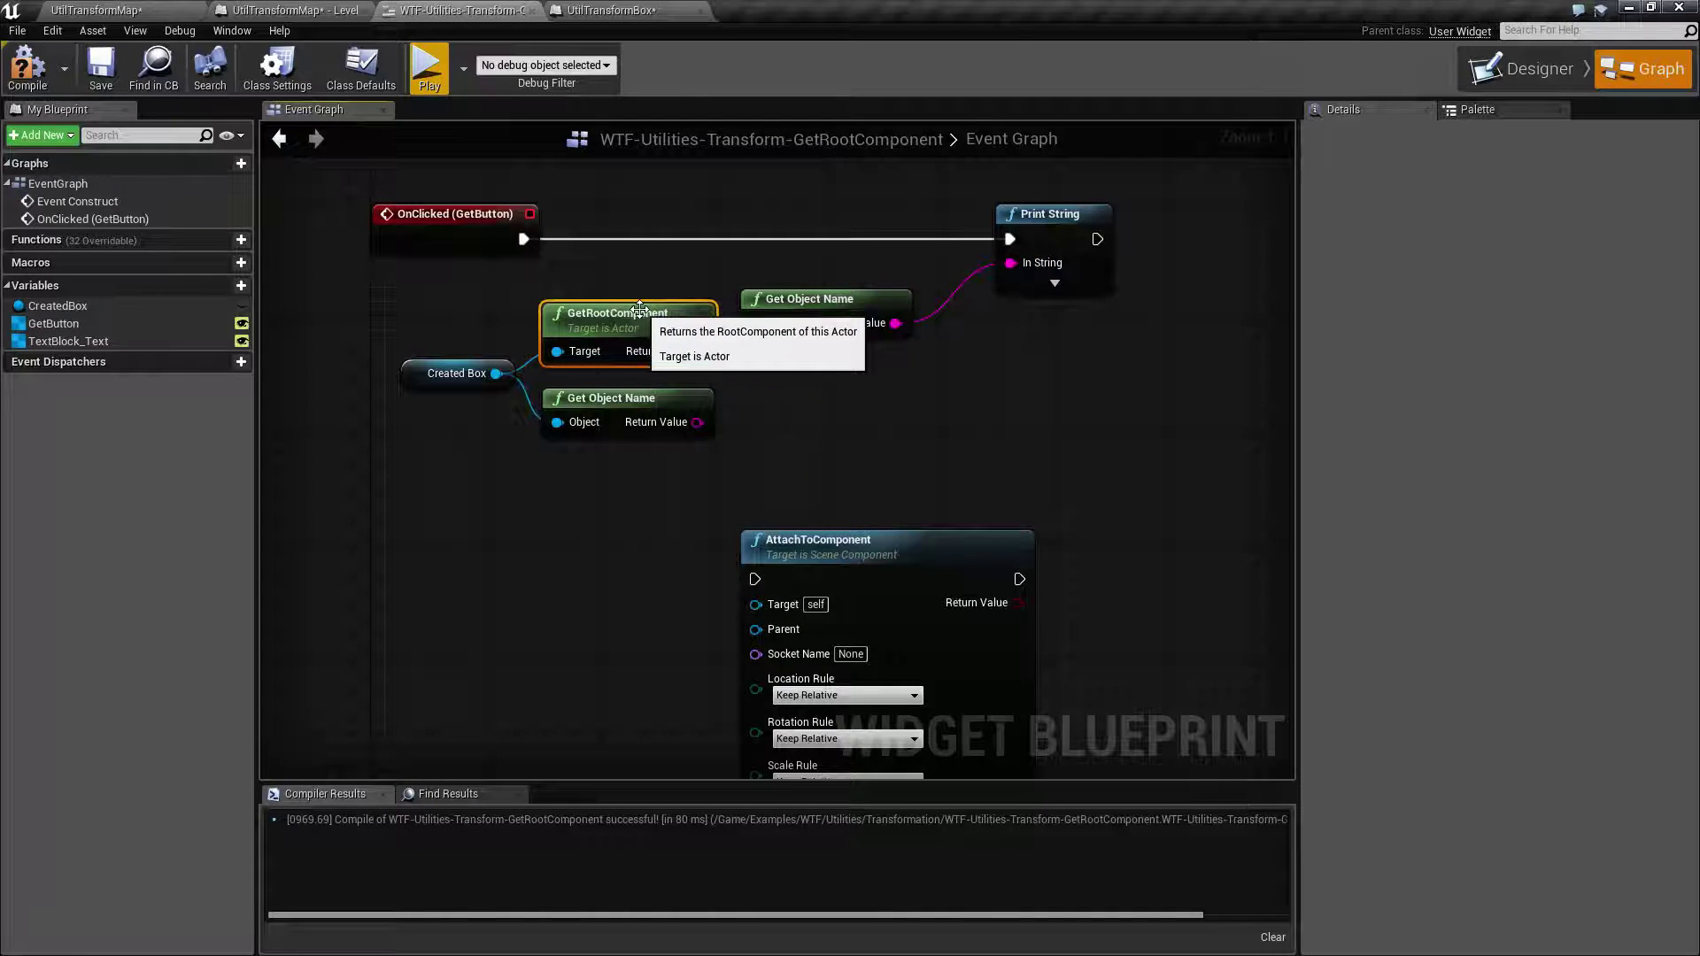
left_click(428, 69)
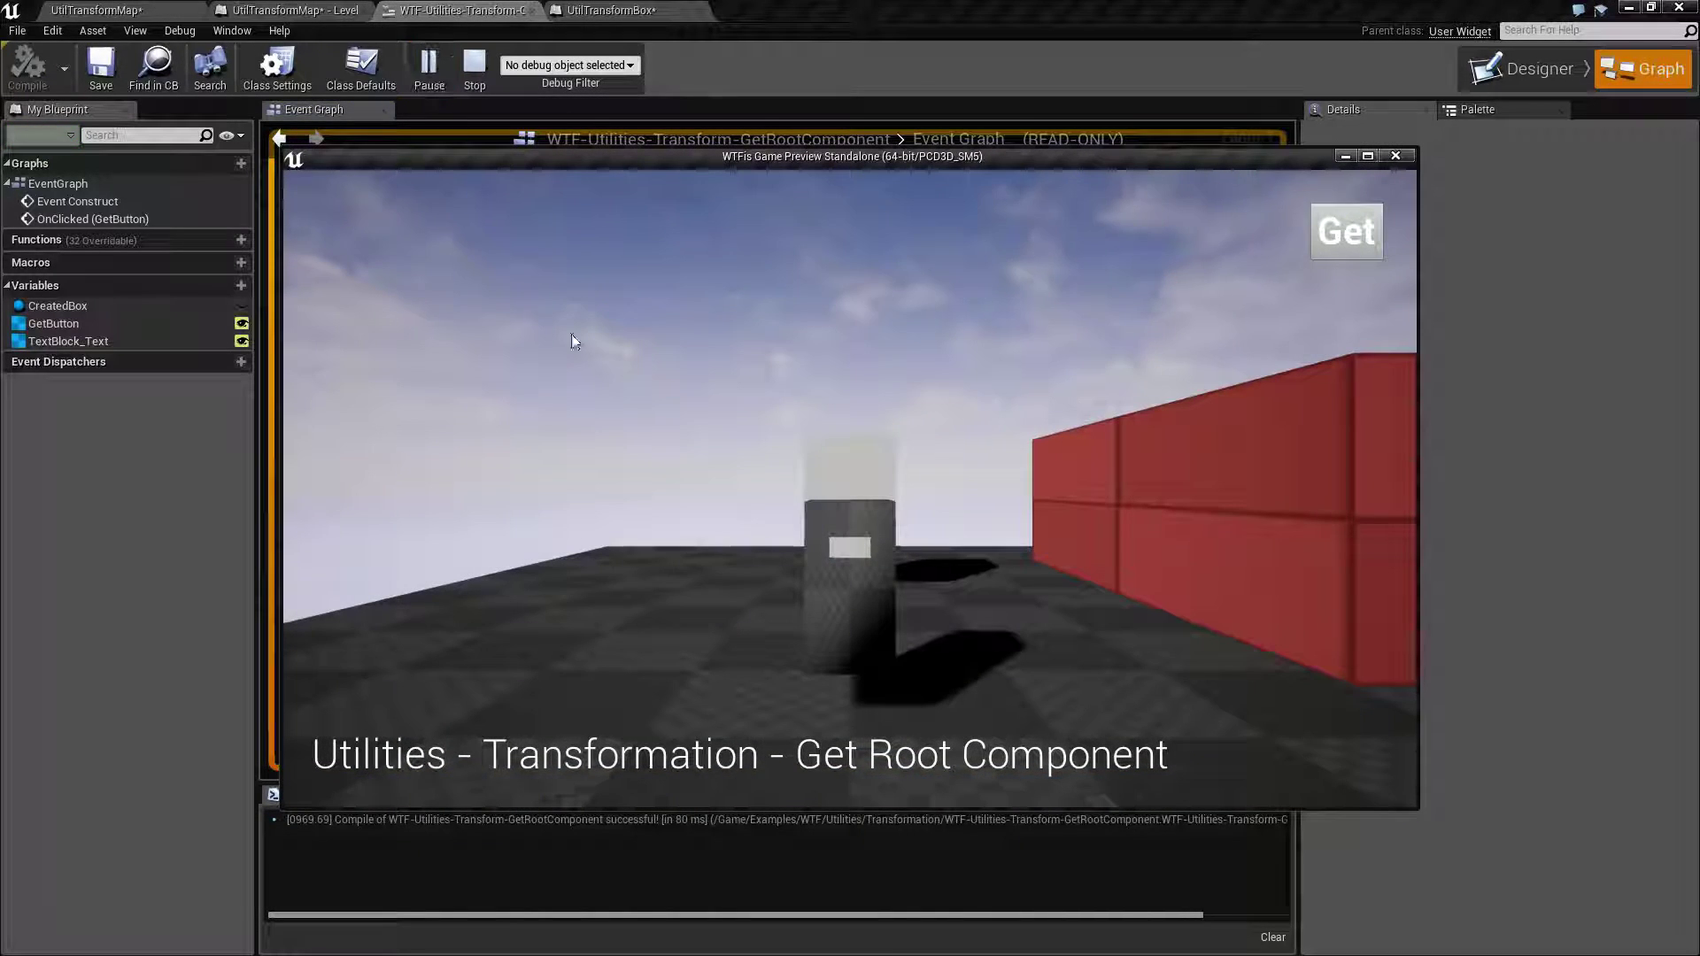
left_click(1345, 231)
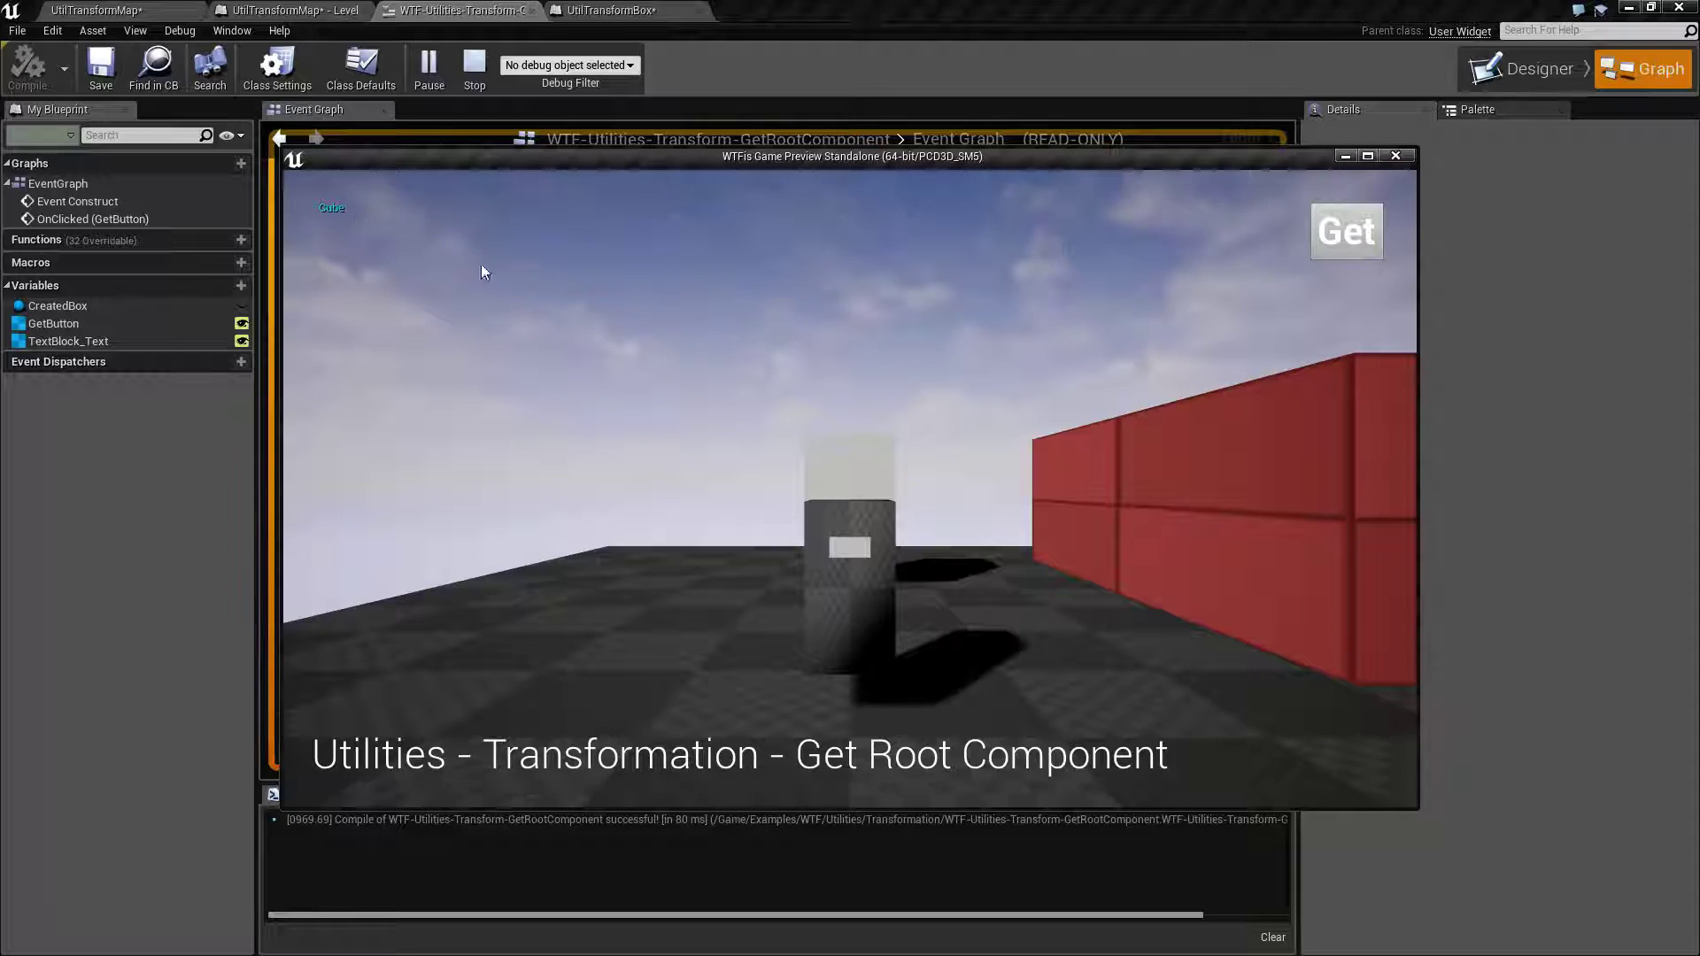
left_click(1395, 155)
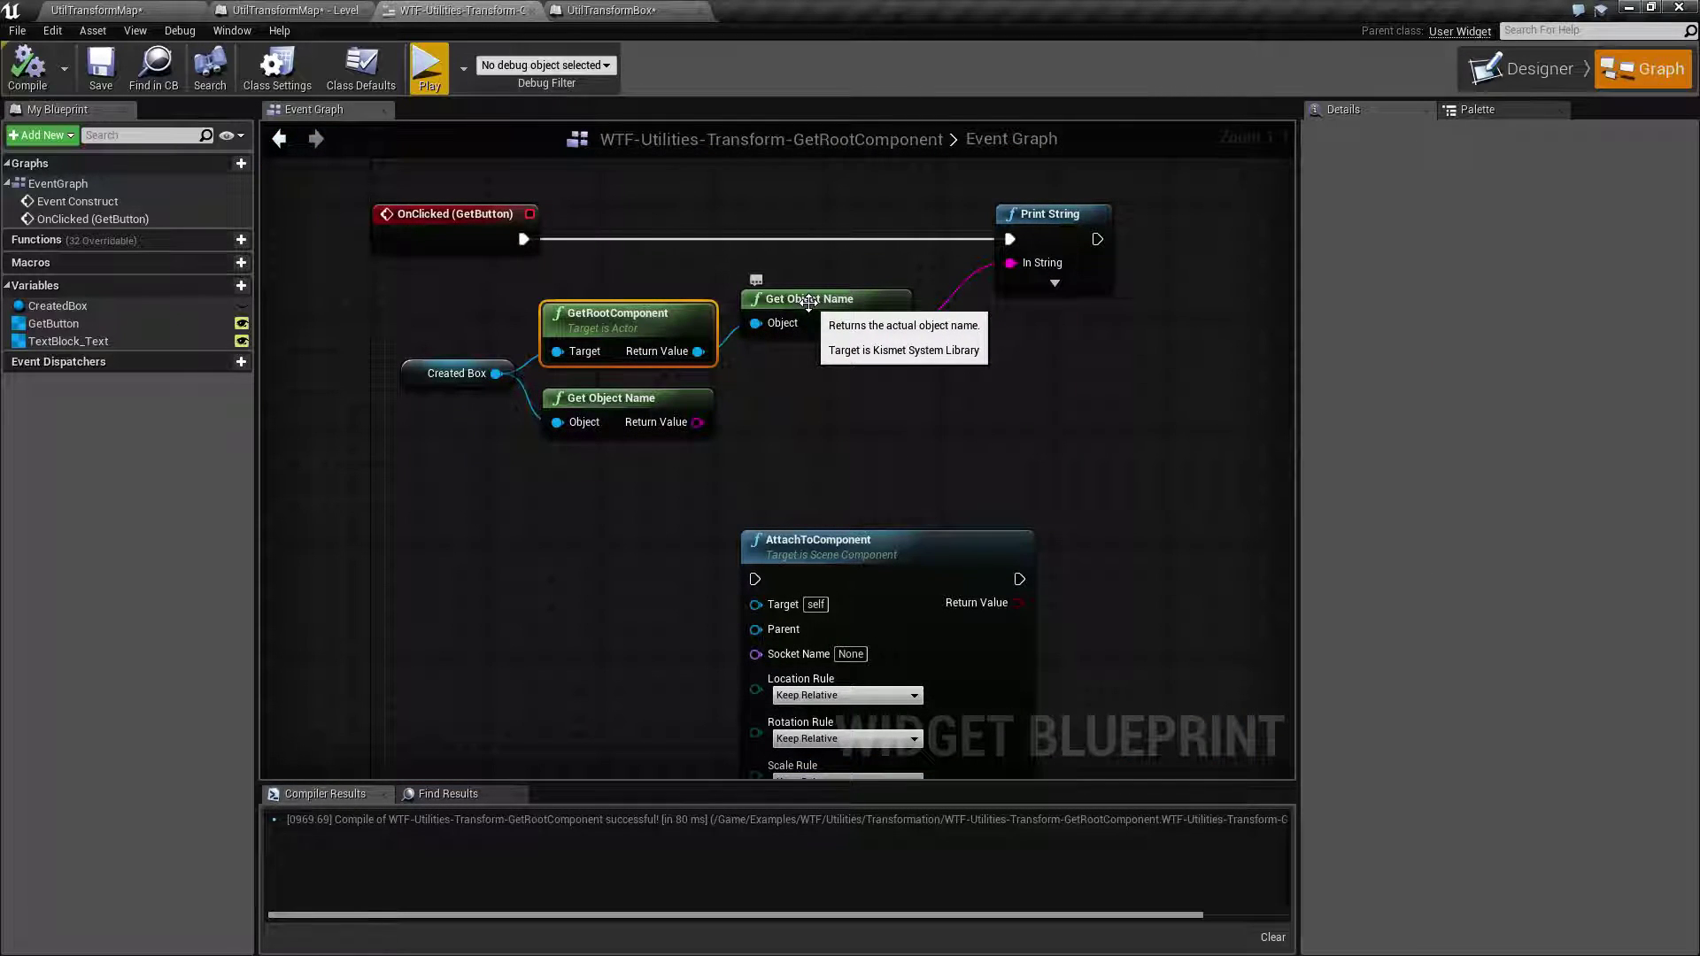
Move the AttachToComponent node and try wiring Created Box into its Target pin
mouse_move(817, 414)
right_mouse_down()
mouse_move(820, 302)
mouse_move(837, 331)
right_mouse_up()
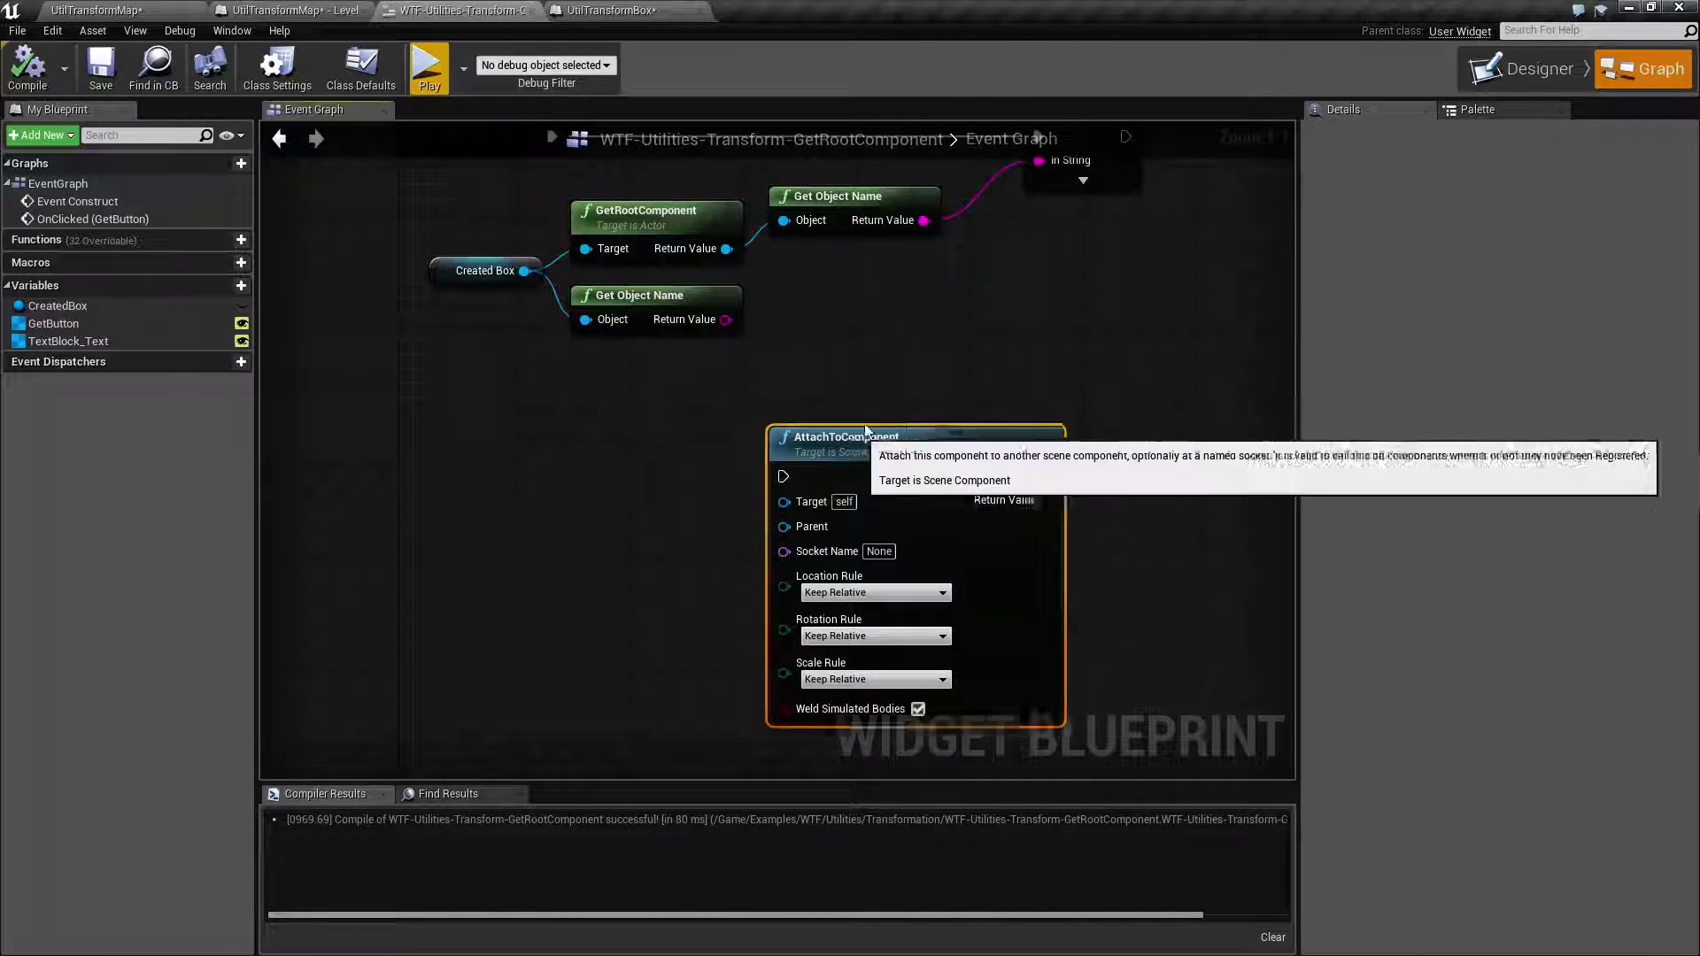
left_click_drag(838, 428, 903, 335)
right_click_drag(903, 335, 903, 376)
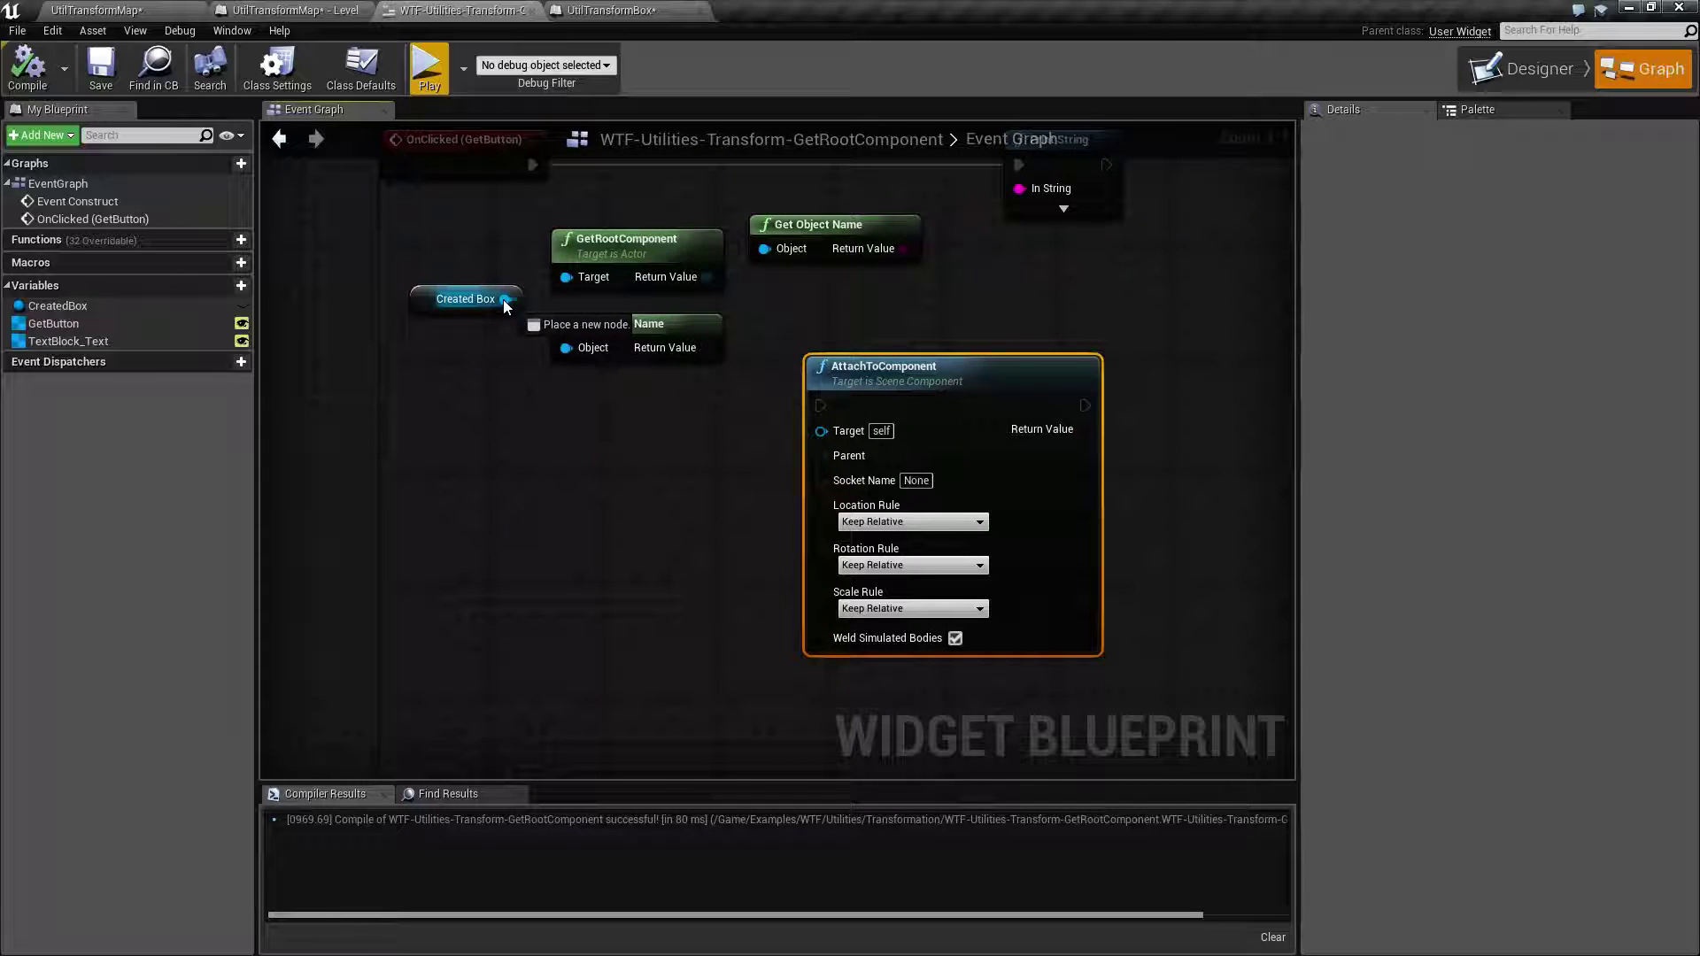
left_click_drag(504, 300, 820, 437)
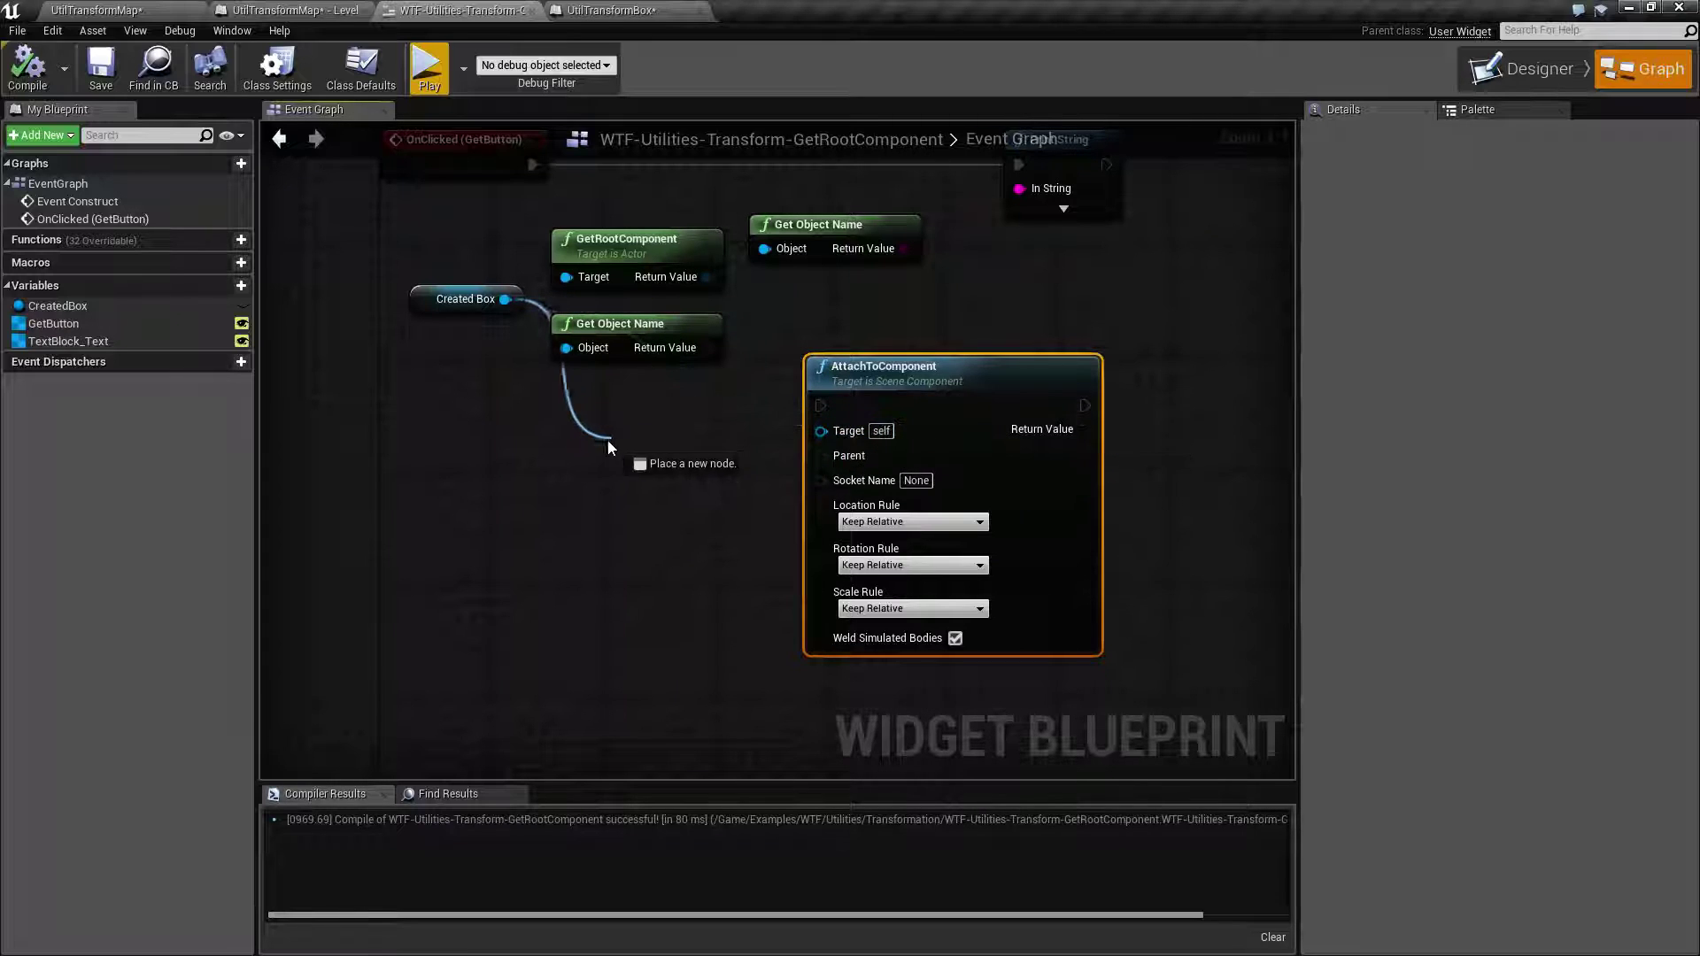
left_click_drag(819, 437, 609, 450)
mouse_move(503, 299)
left_mouse_down()
mouse_move(833, 441)
mouse_move(678, 360)
left_mouse_up()
Connect GetRootComponent's result to AttachToComponent's Target, then delete the AttachToComponent node
left_click_drag(708, 276, 832, 433)
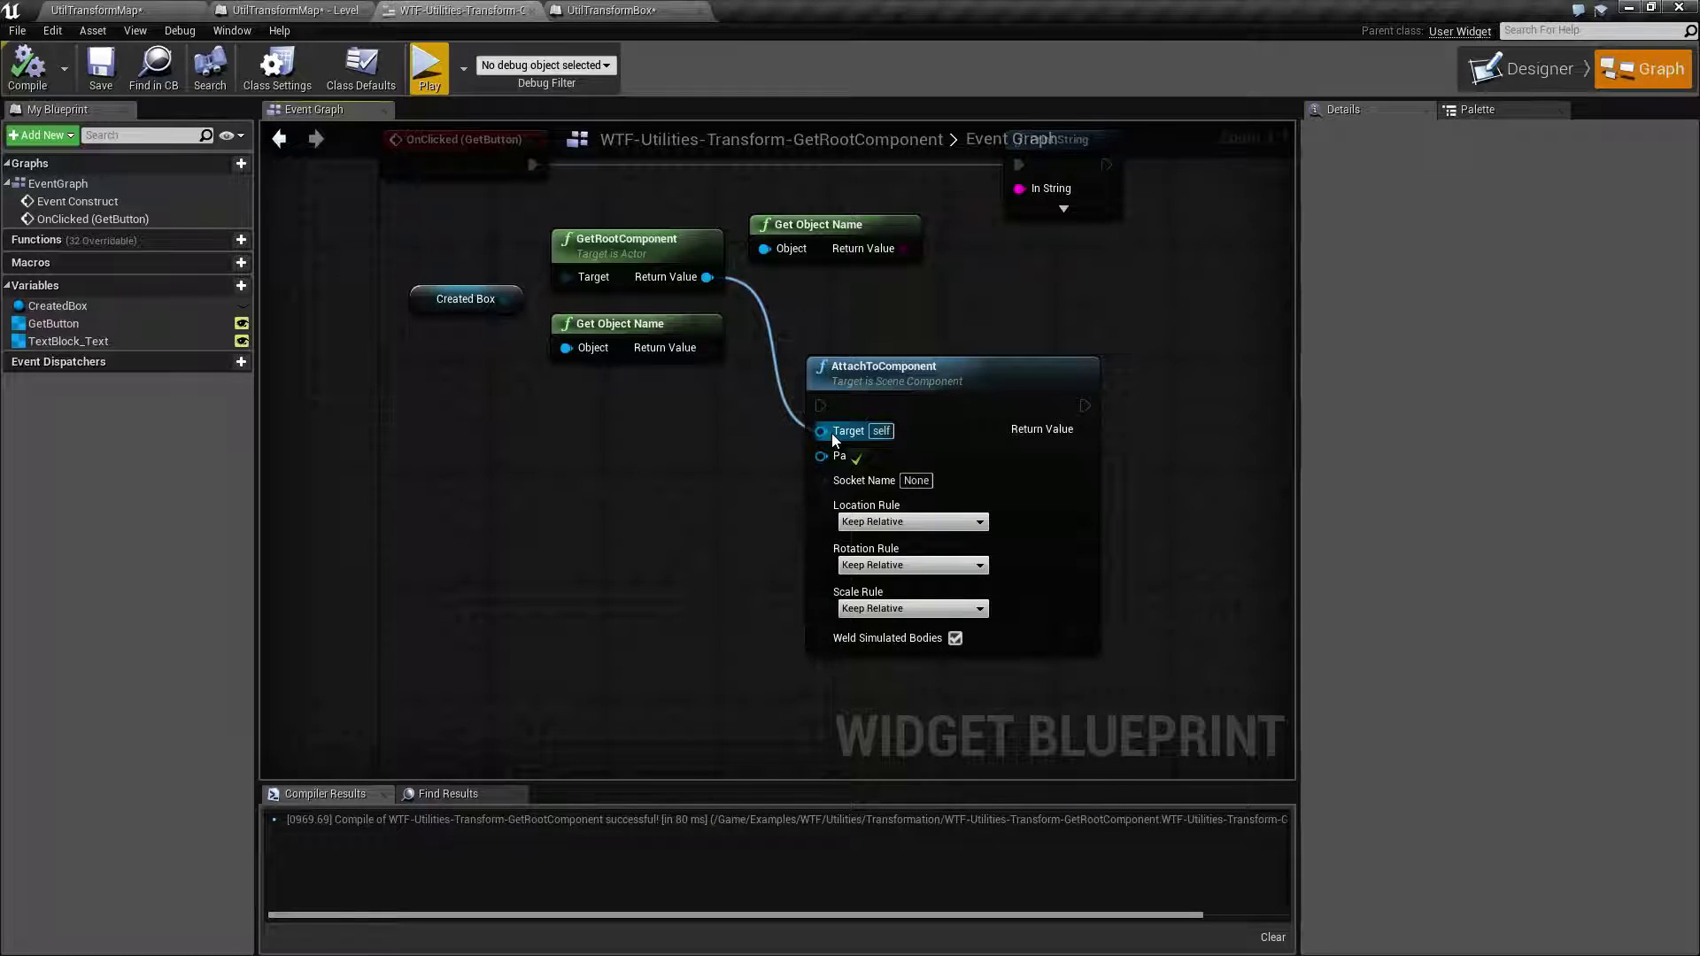
left_click(1073, 424)
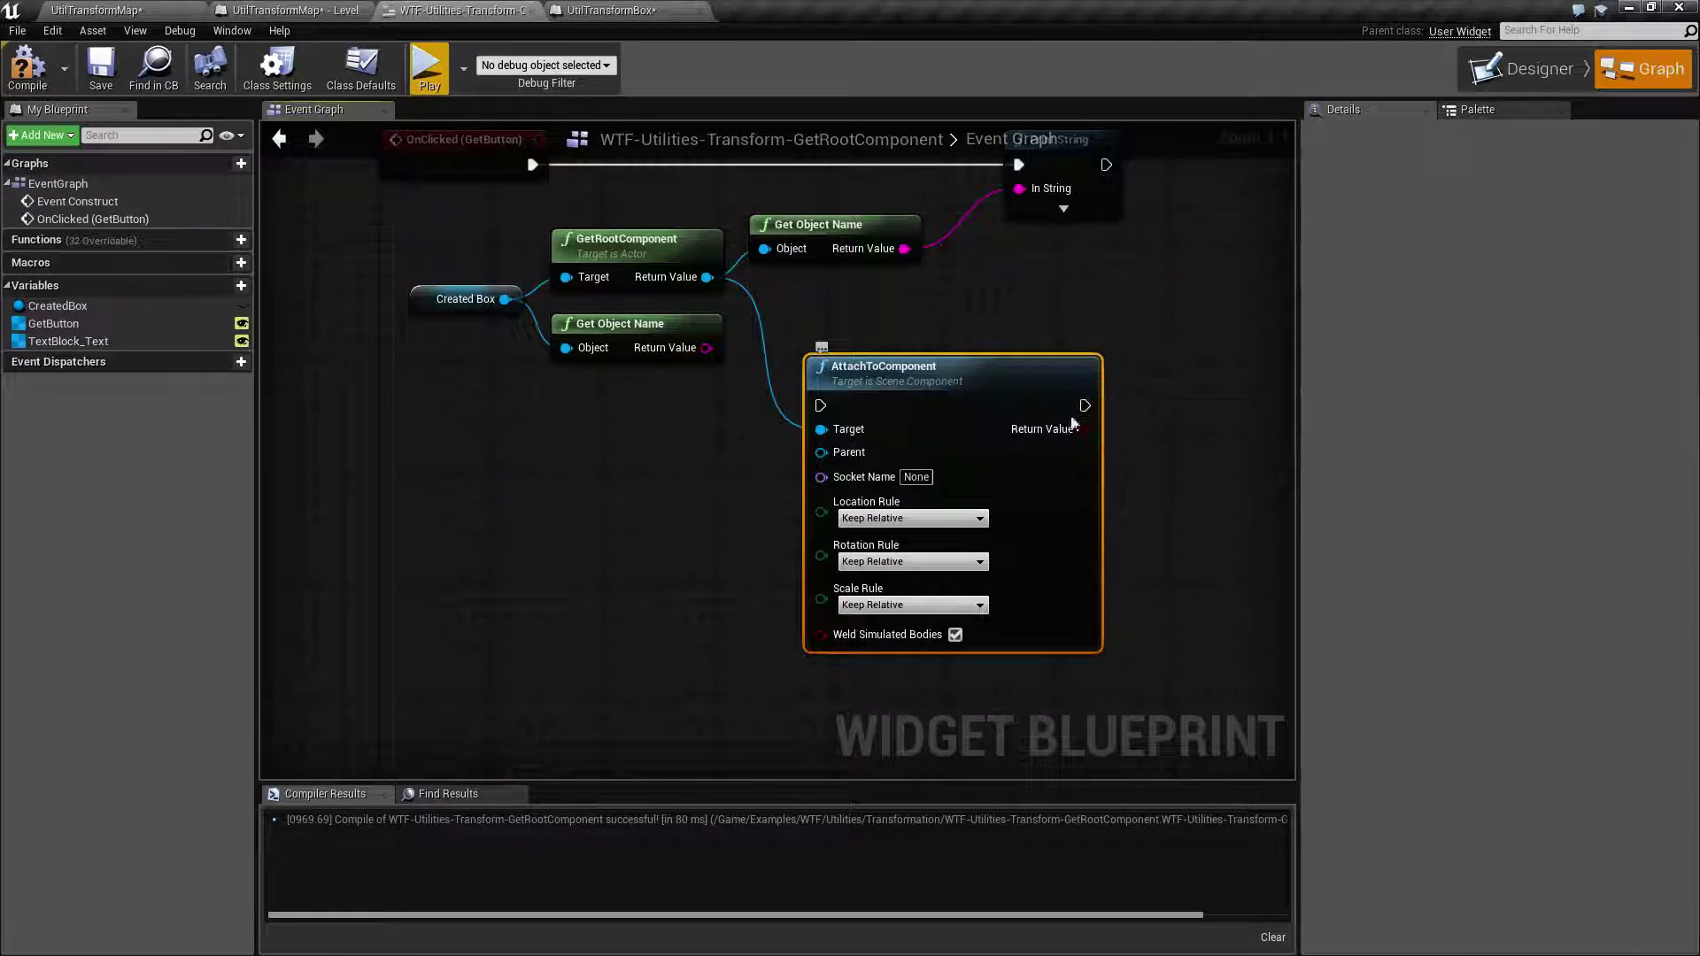
key("Delete")
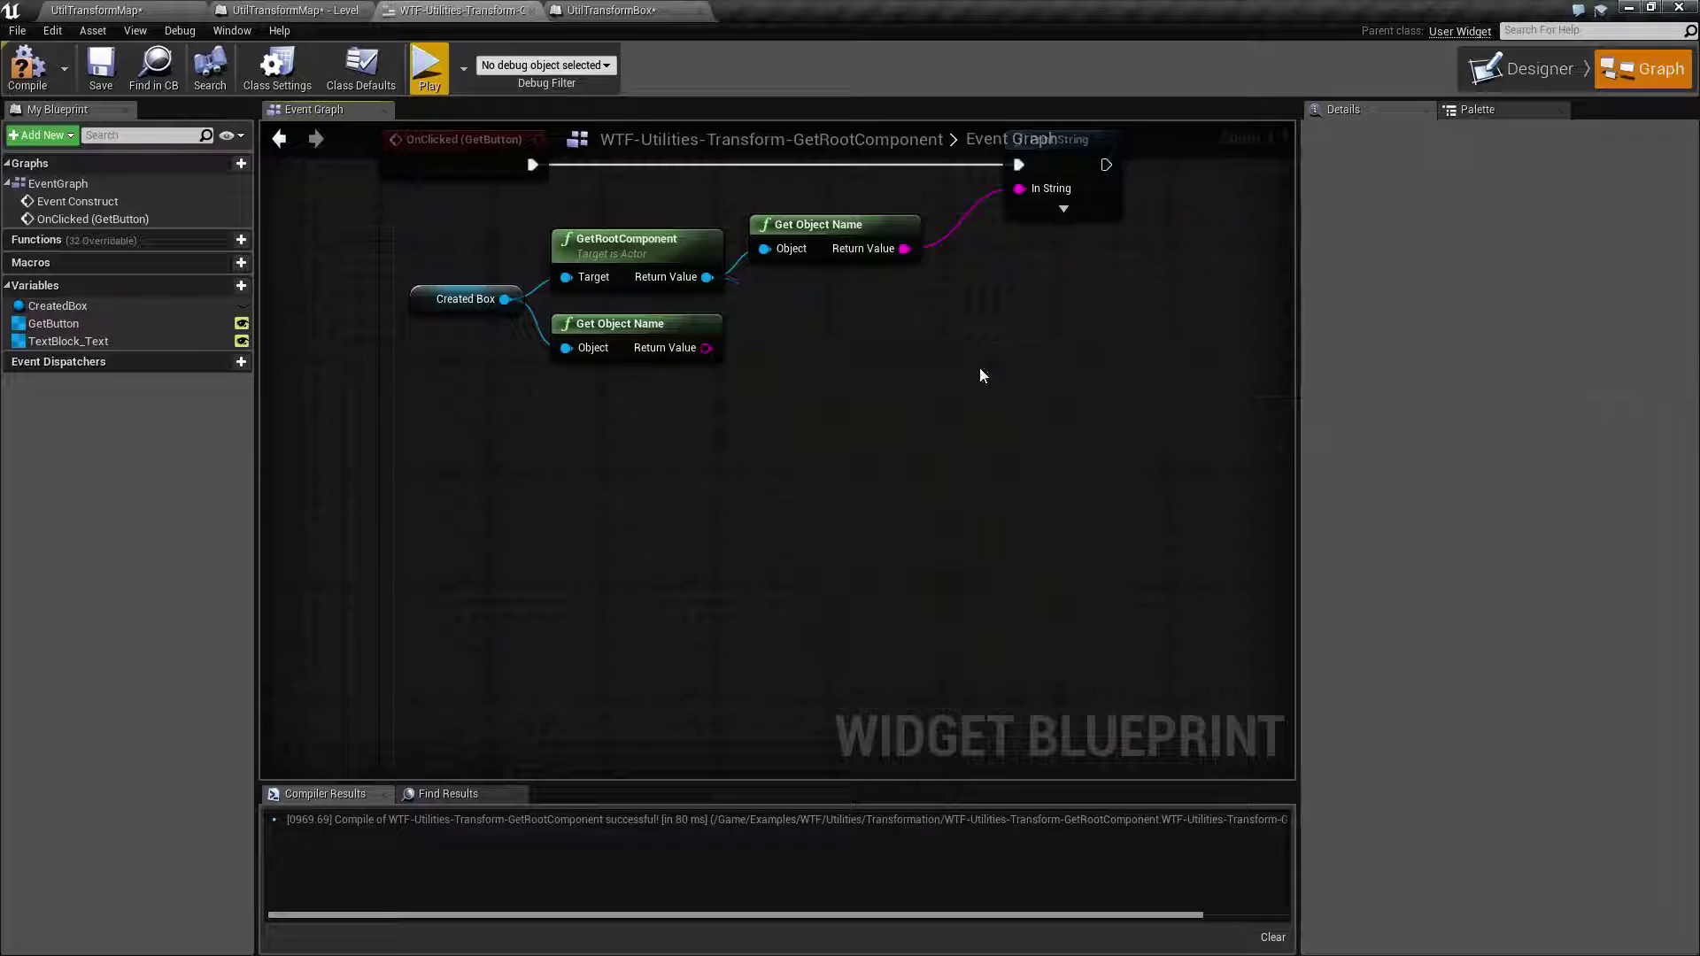
right_click_drag(874, 361, 884, 466)
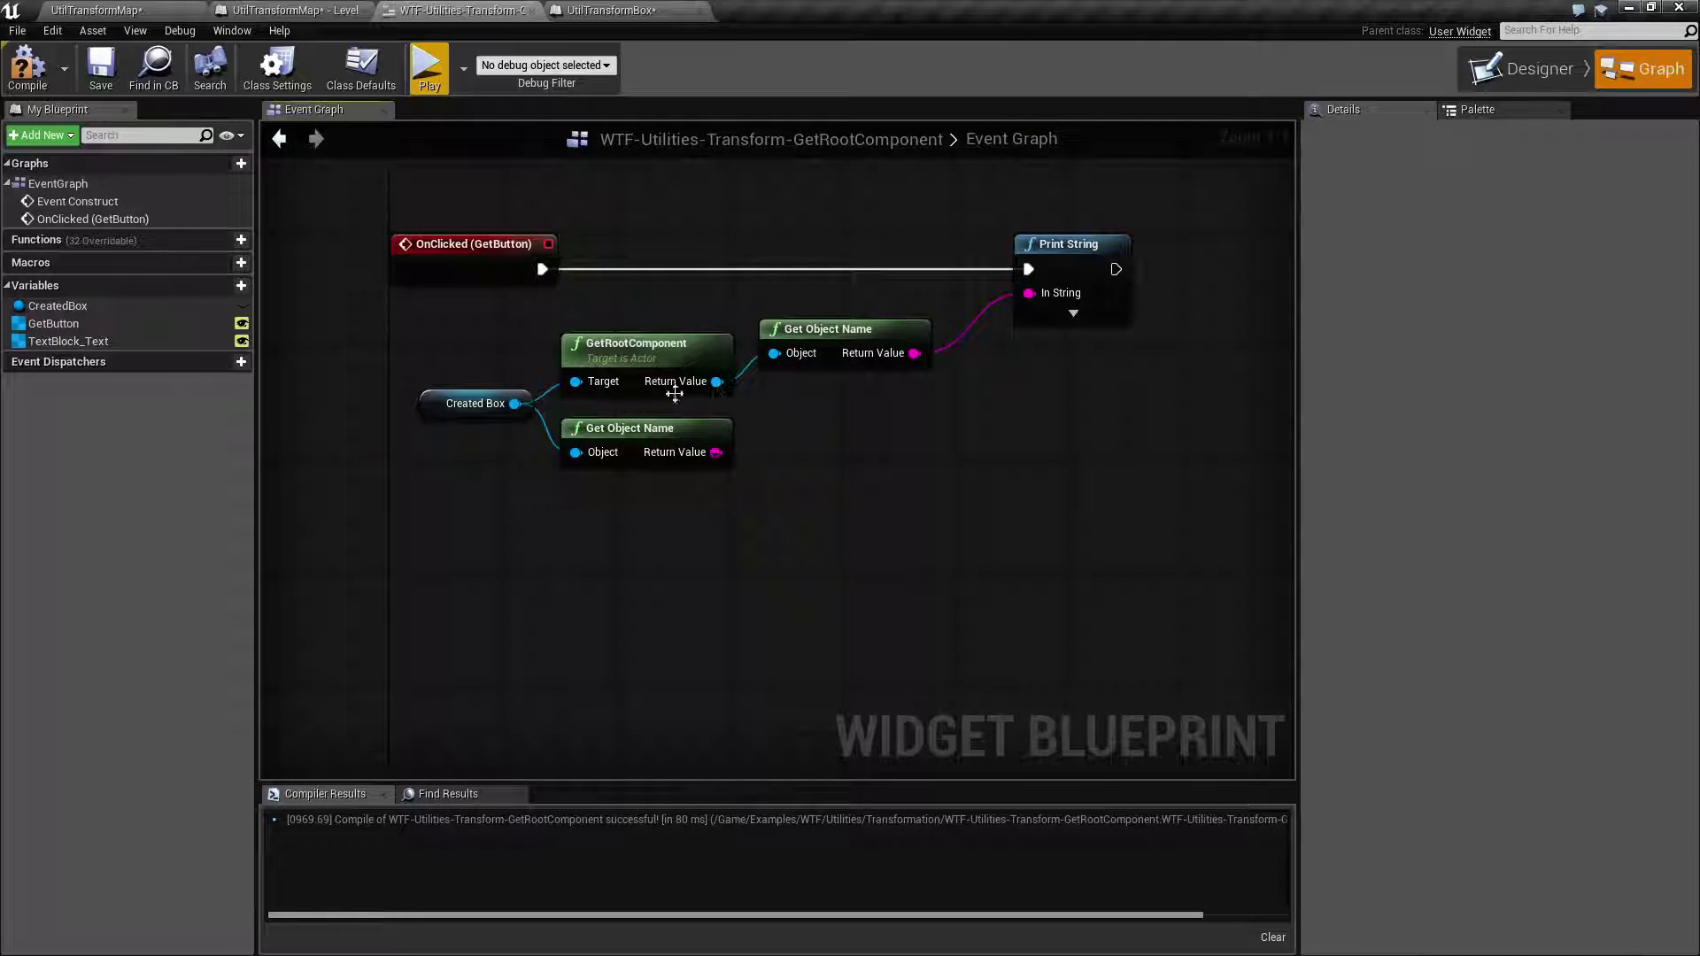